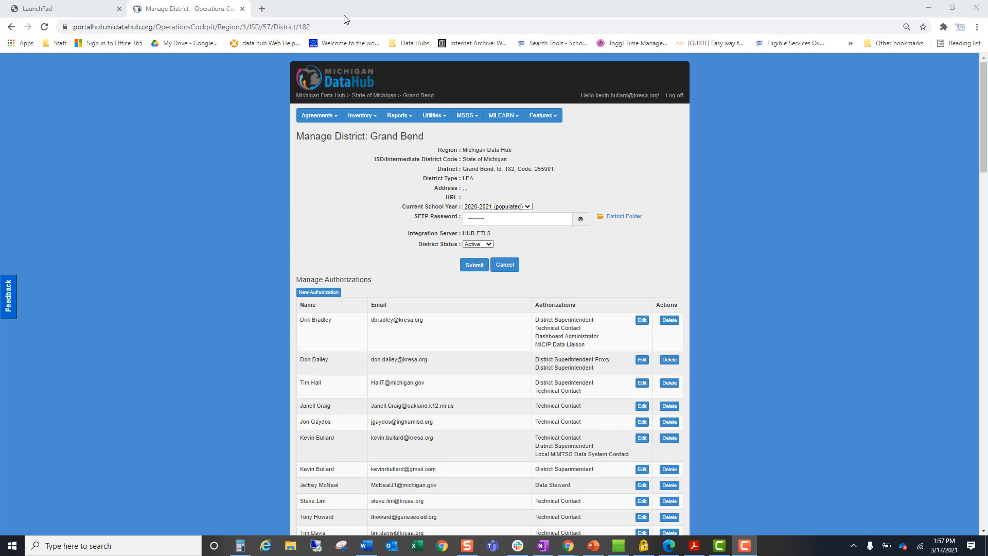
# Open midatahub.org in a new browser tab and go to its Data Validation Queries support page
pyautogui.click(262, 9)
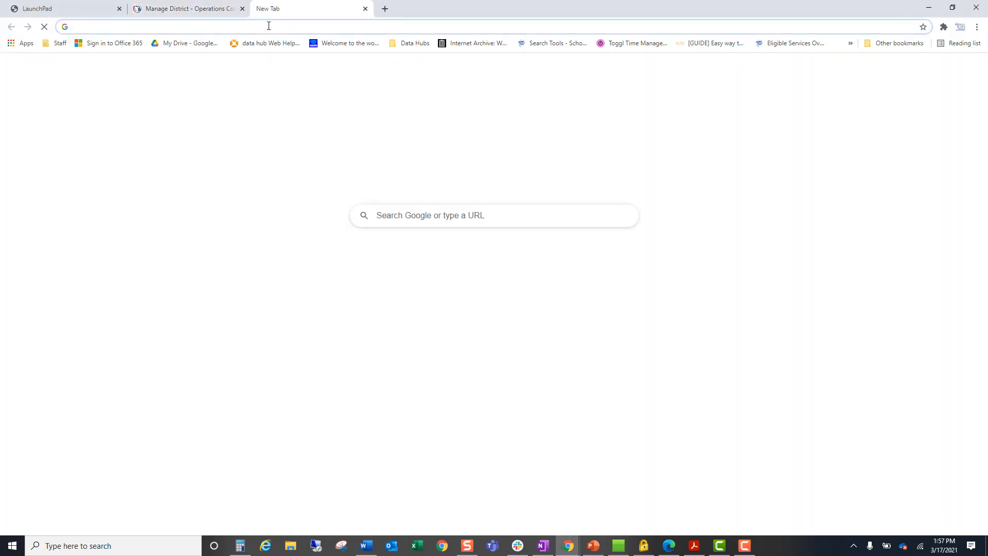
pyautogui.write('www.')
pyautogui.press('Return')
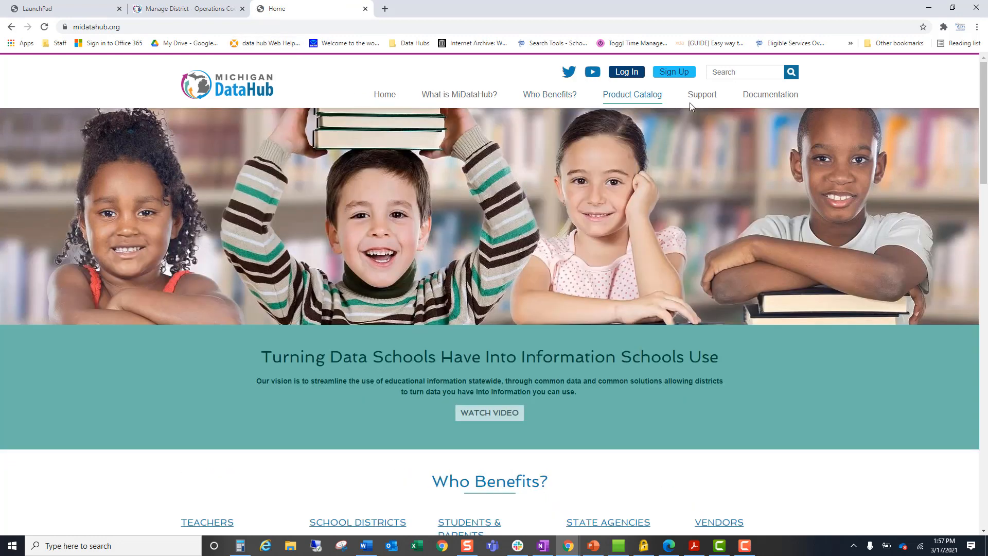
pyautogui.moveTo(702, 106)
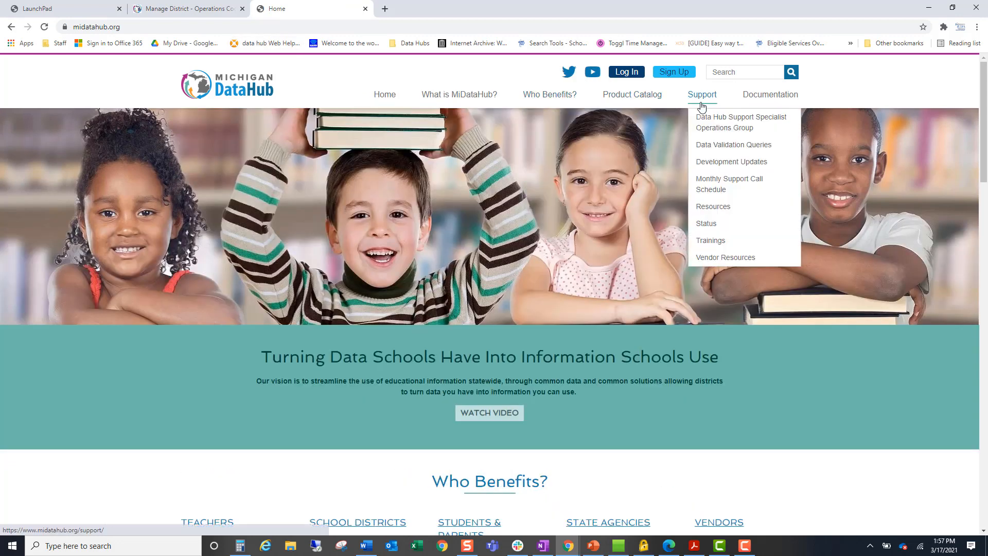
pyautogui.click(734, 147)
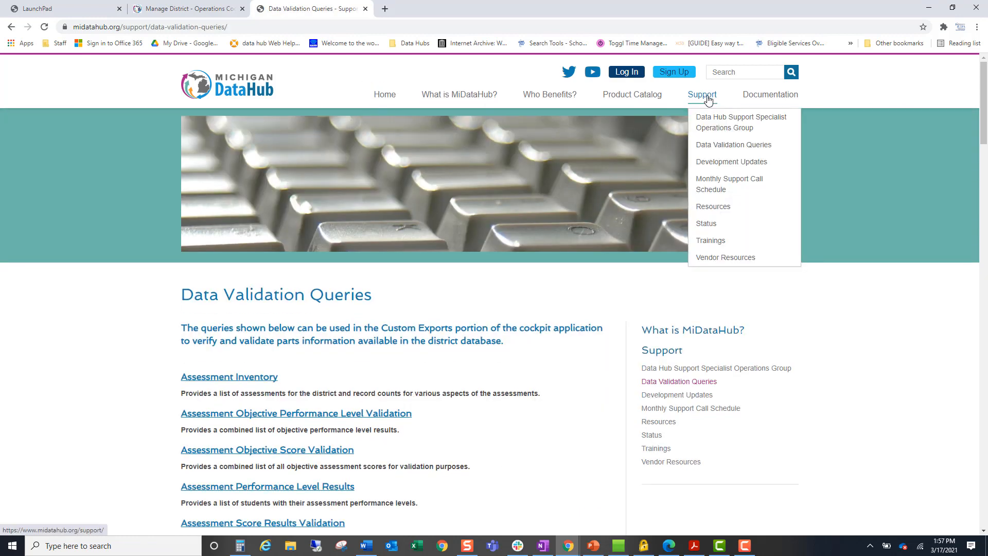
# Read the names and descriptions of the published data validation queries, and close the website's tab
pyautogui.scroll(-2, 244, 265)
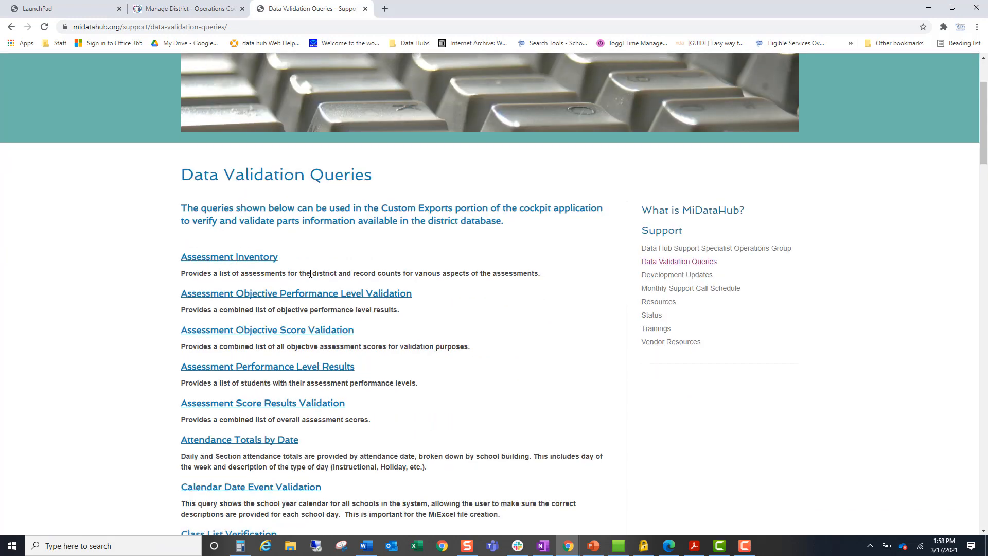
pyautogui.moveTo(306, 274); pyautogui.dragTo(476, 275)
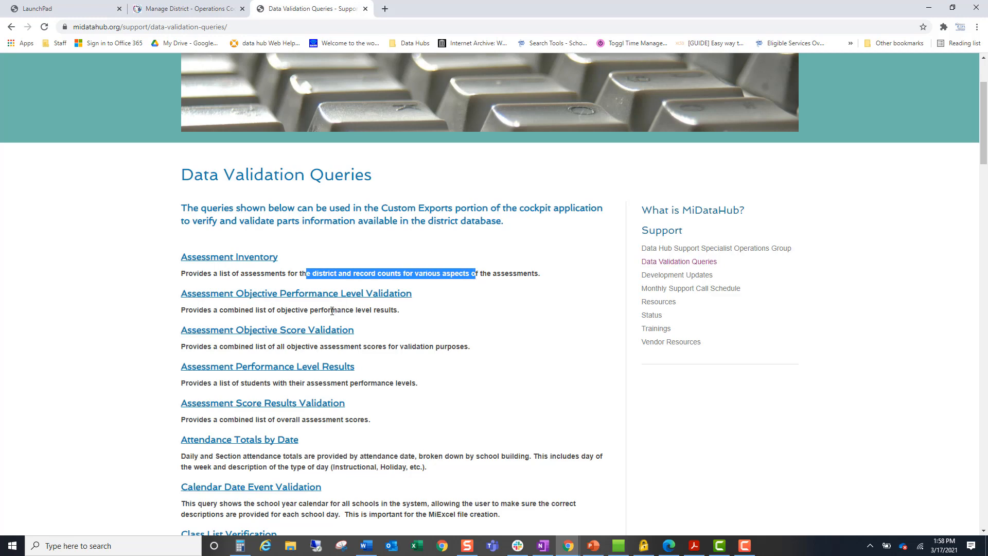
pyautogui.moveTo(332, 311); pyautogui.dragTo(403, 312)
pyautogui.click(407, 315)
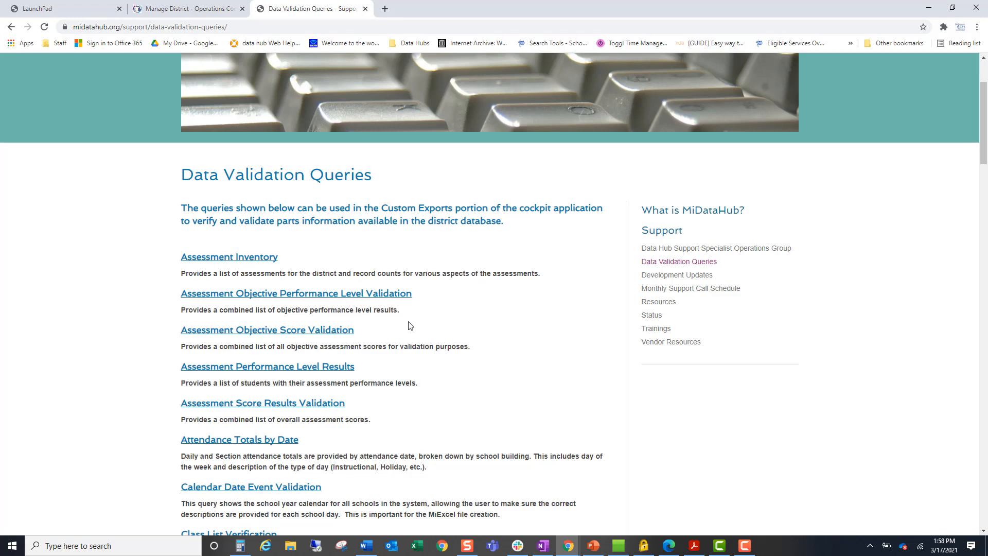
pyautogui.click(365, 8)
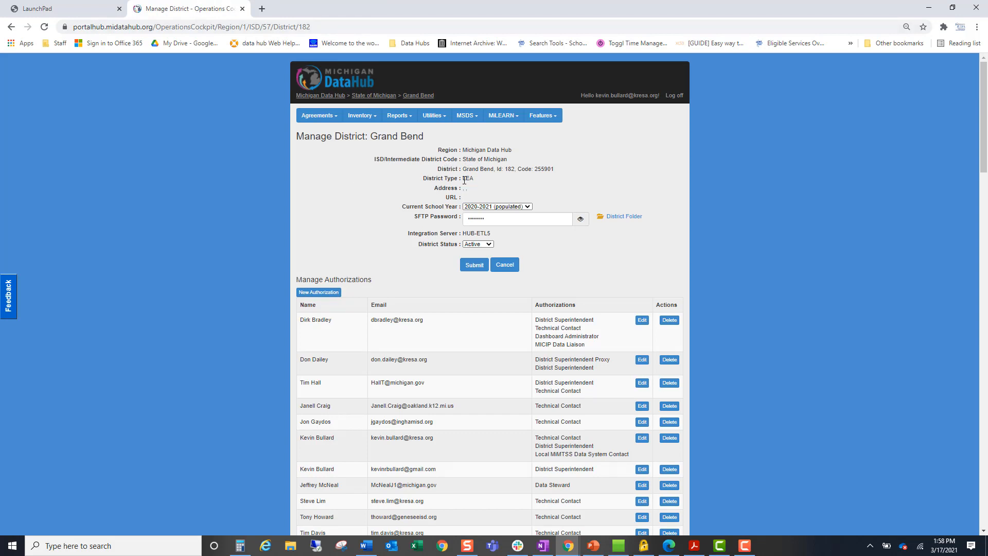
# Check the district name and the available current school year options for Grand Bend
pyautogui.moveTo(425, 136); pyautogui.dragTo(372, 139)
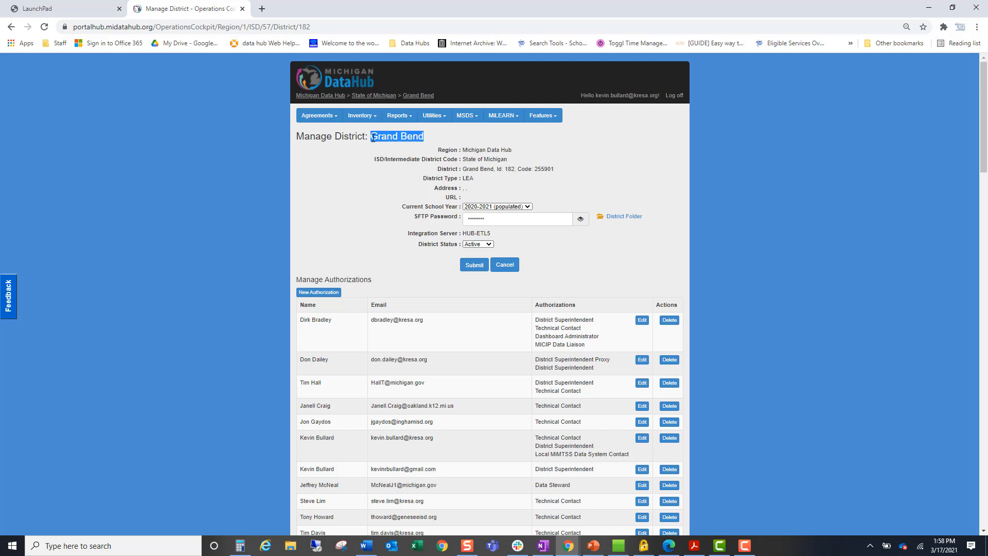
pyautogui.click(498, 207)
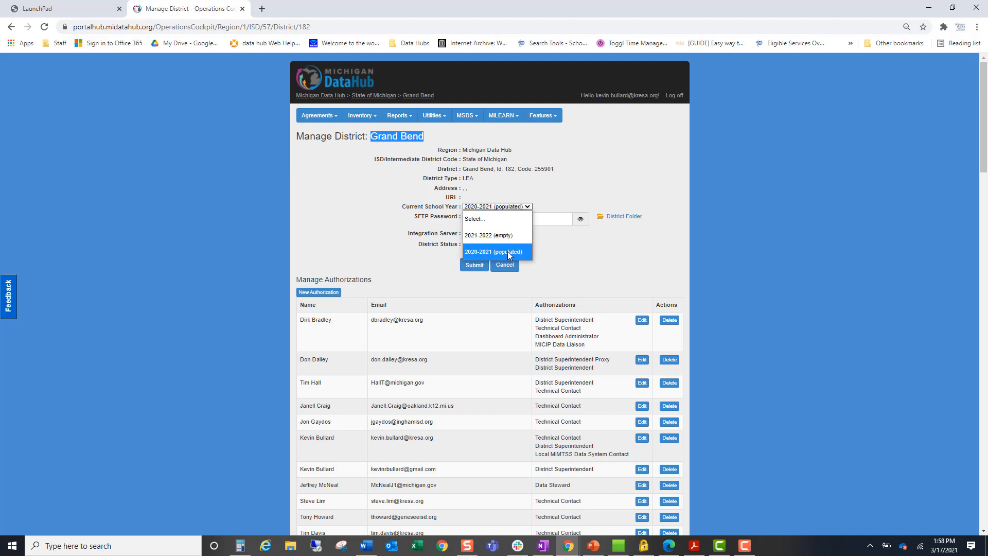
pyautogui.click(499, 173)
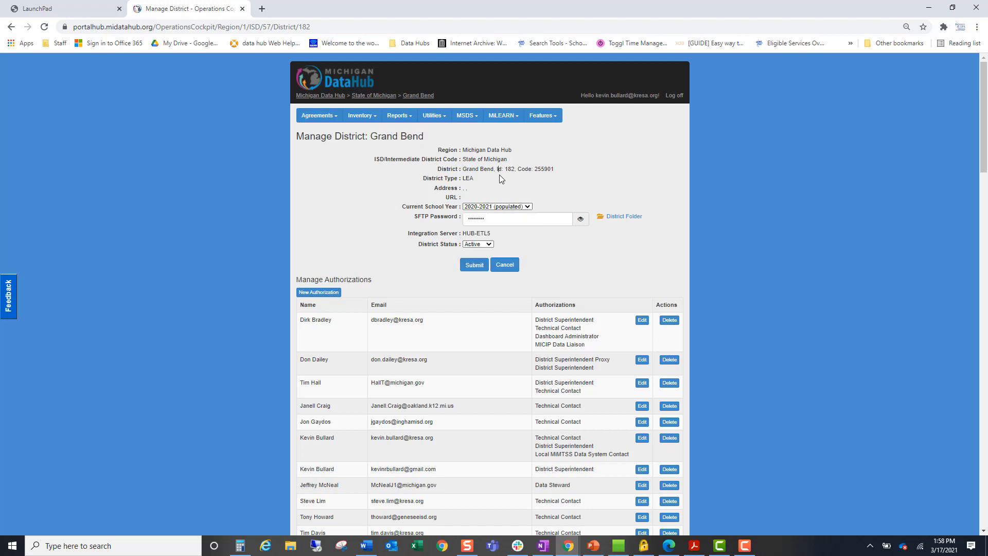
# View the queries in the Data Quality export set among the custom exports, and return to the Grand Bend district page
pyautogui.click(401, 121)
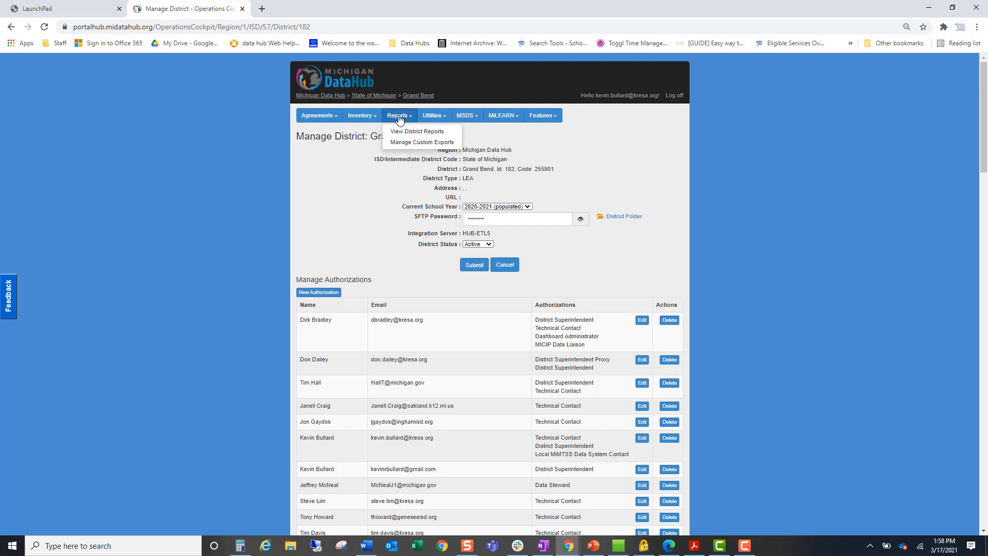
pyautogui.click(419, 142)
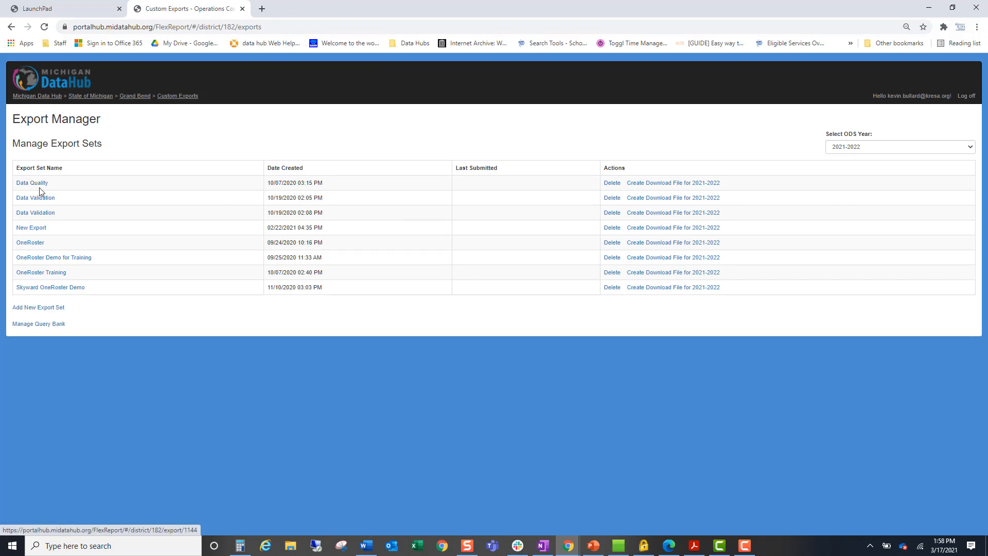
pyautogui.moveTo(82, 145); pyautogui.dragTo(112, 150)
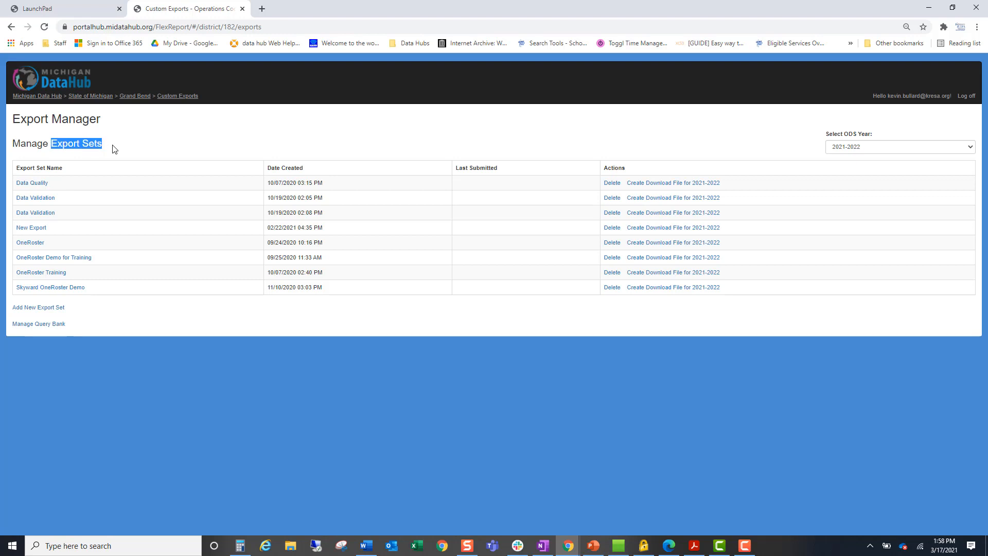
pyautogui.click(97, 167)
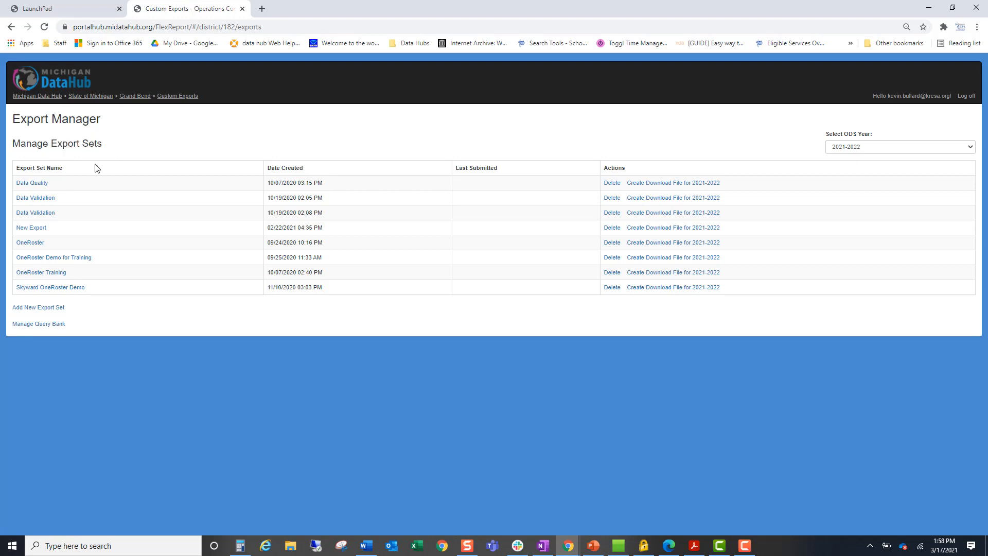
pyautogui.click(36, 185)
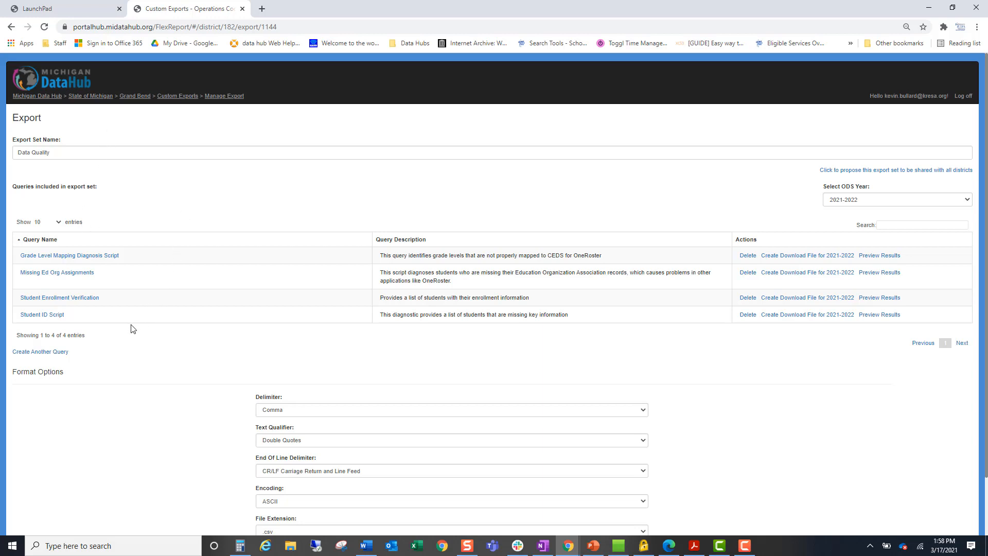
pyautogui.click(143, 97)
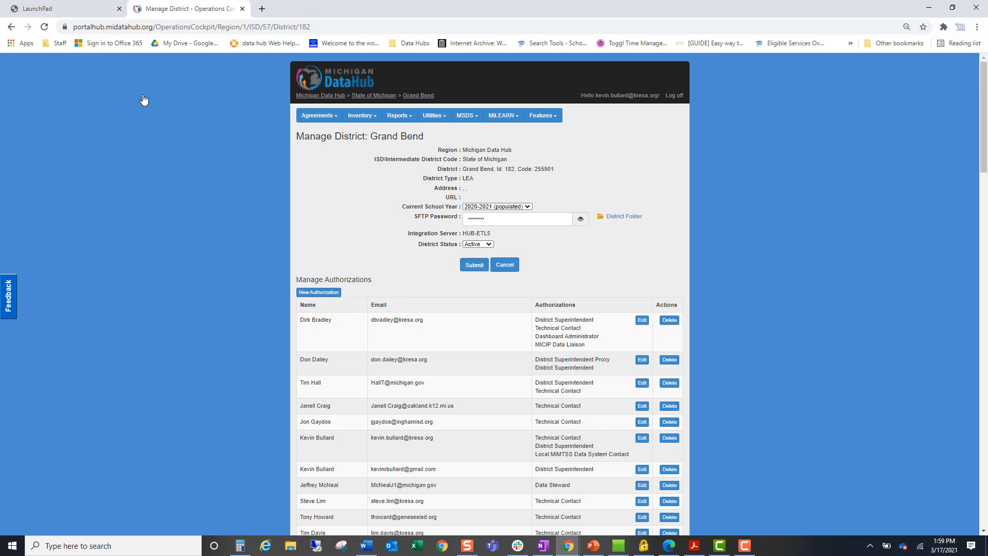
# Open the Data Quality export set from Grand Bend's custom exports
pyautogui.click(409, 117)
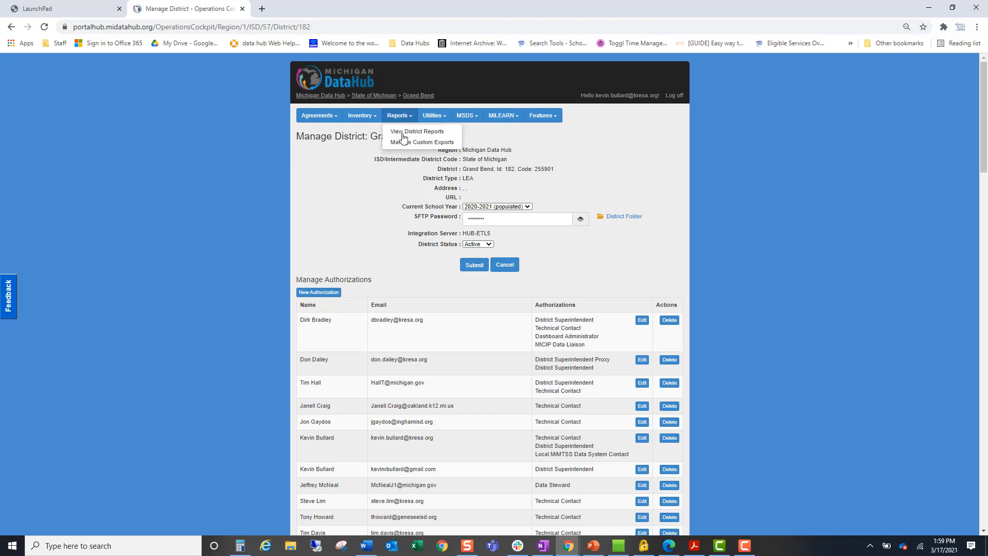
pyautogui.click(405, 143)
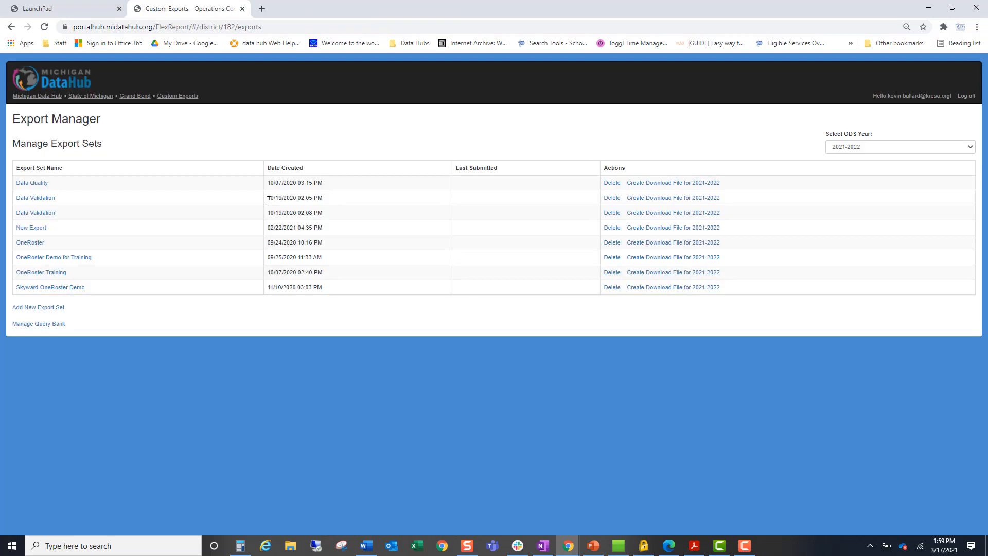
pyautogui.click(31, 184)
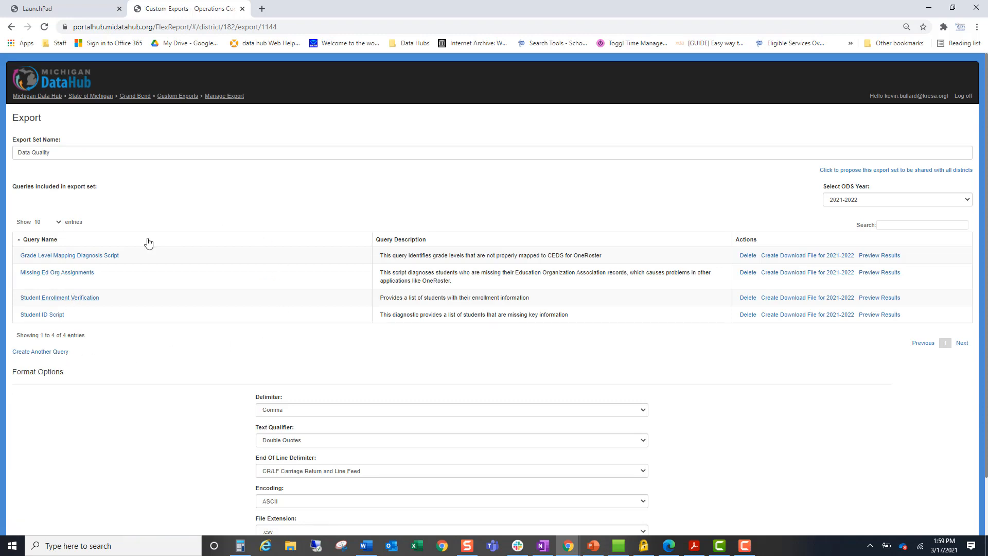
# Start another query in the export set using the Writing/Pasting the Query in T-SQL method
pyautogui.click(55, 352)
pyautogui.click(102, 144)
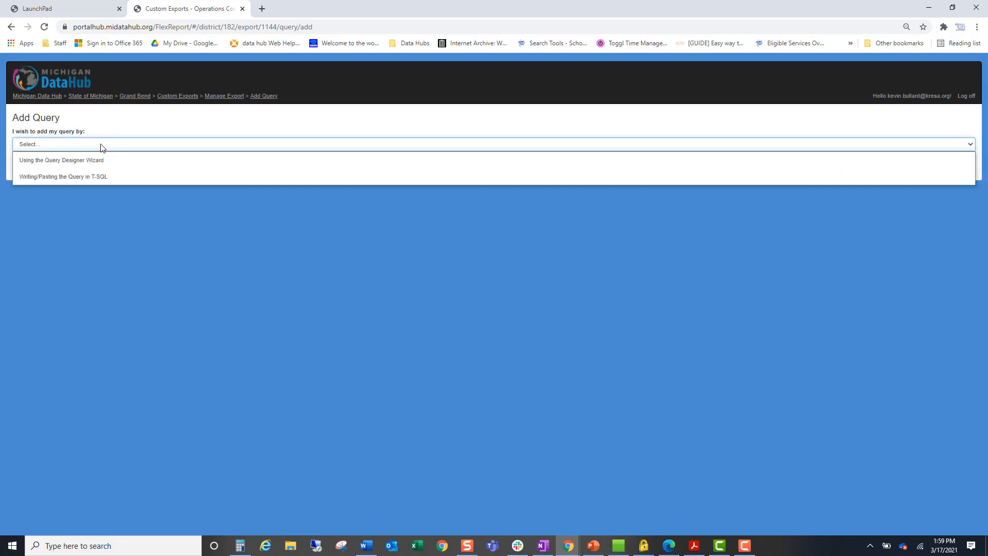
pyautogui.click(96, 177)
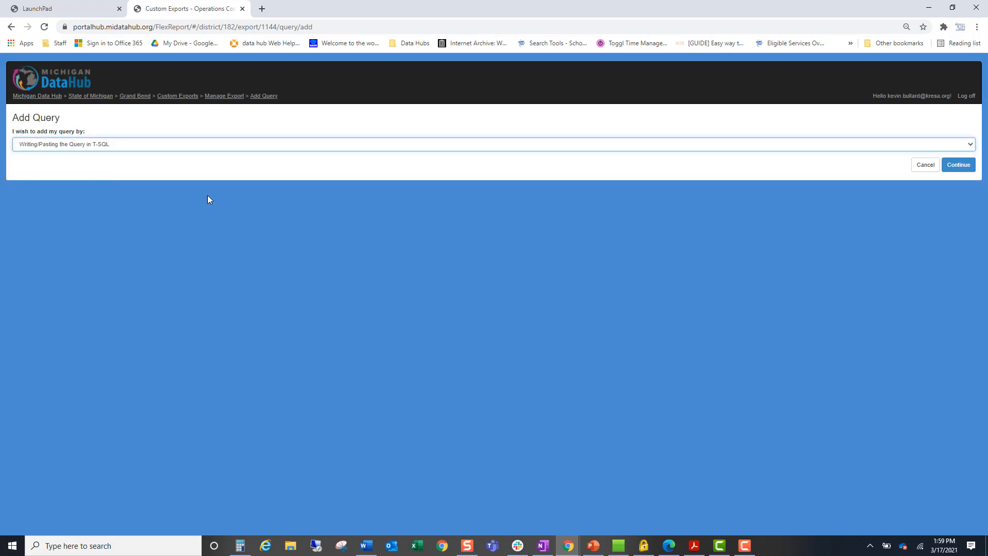
pyautogui.click(951, 170)
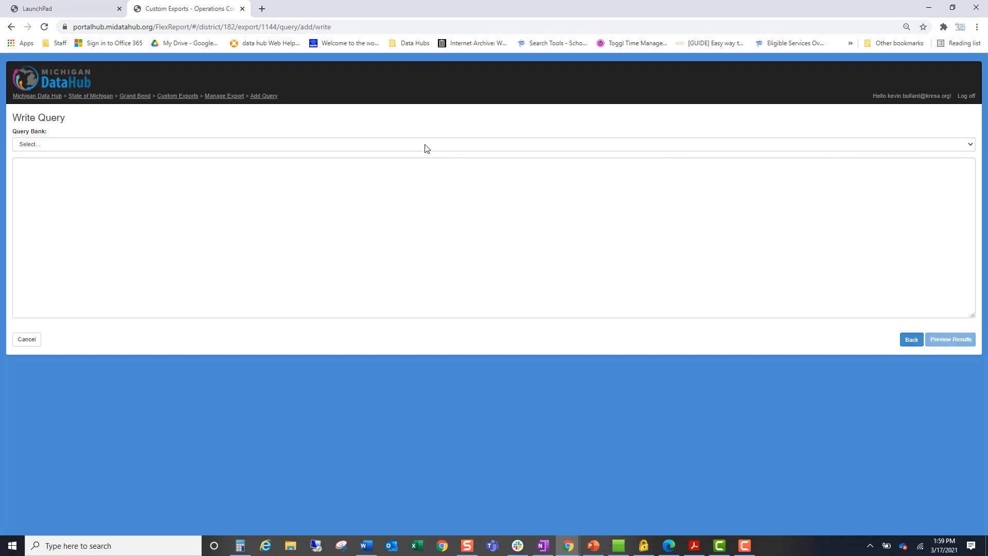
# Load the School Data Load Analysis query from the query bank and preview its results
pyautogui.click(425, 147)
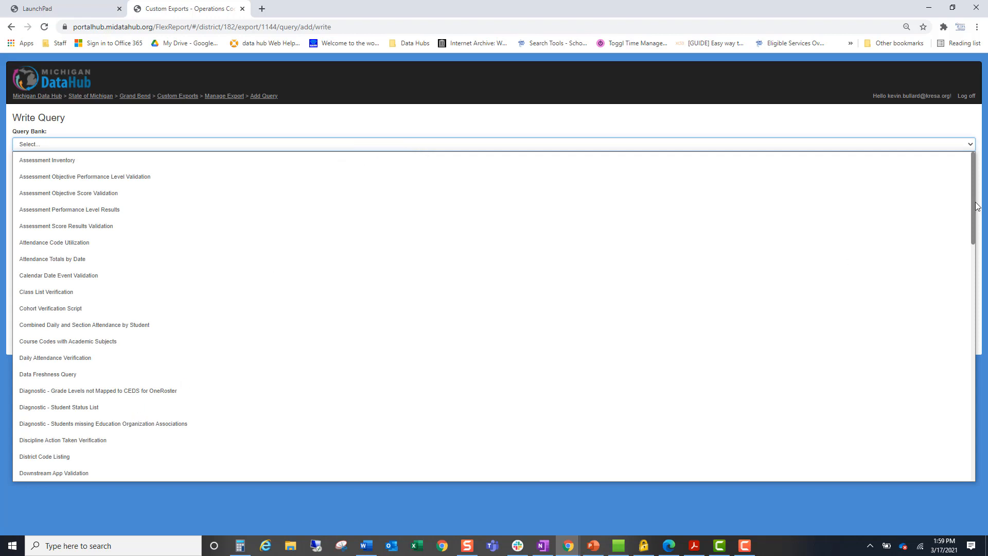
pyautogui.scroll(-11, 971, 294)
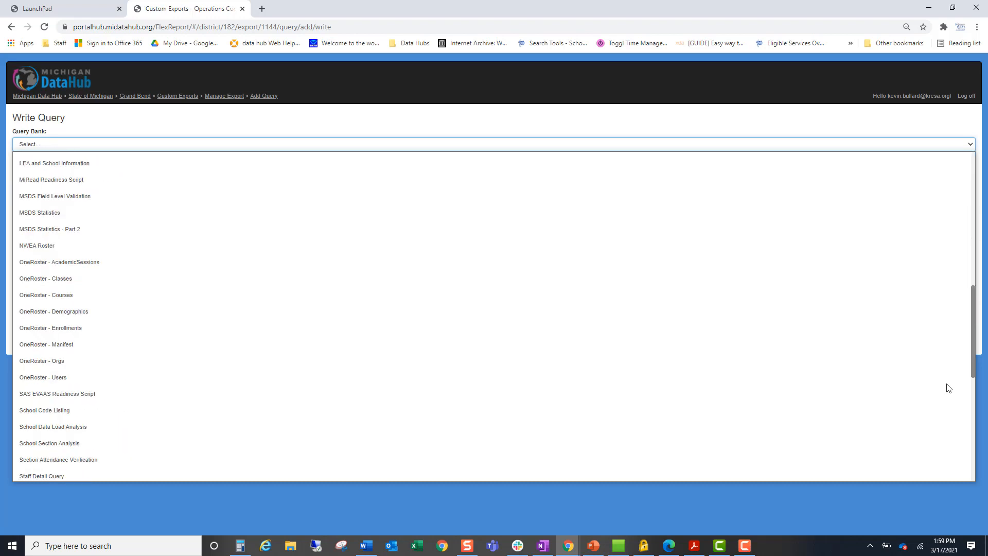
pyautogui.scroll(-3, 949, 388)
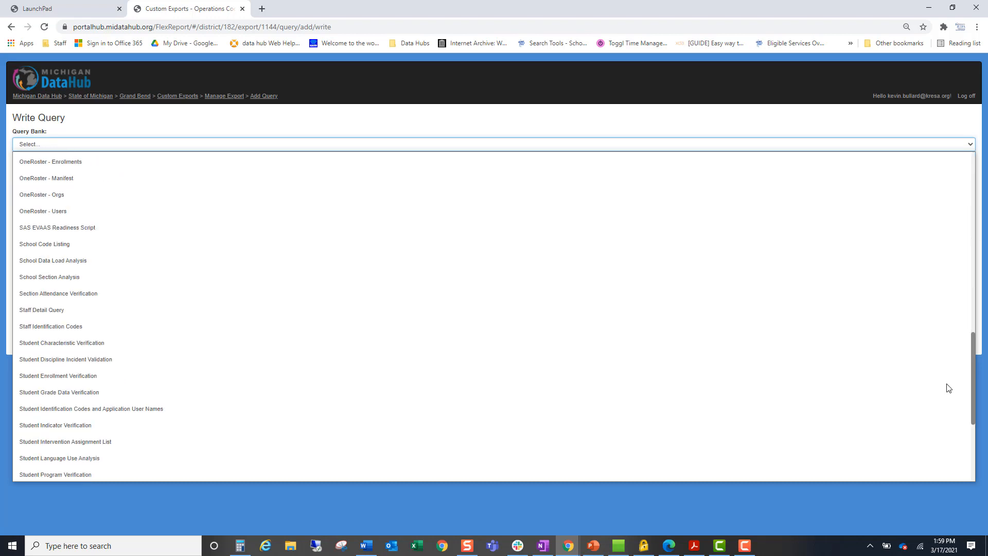
pyautogui.click(260, 263)
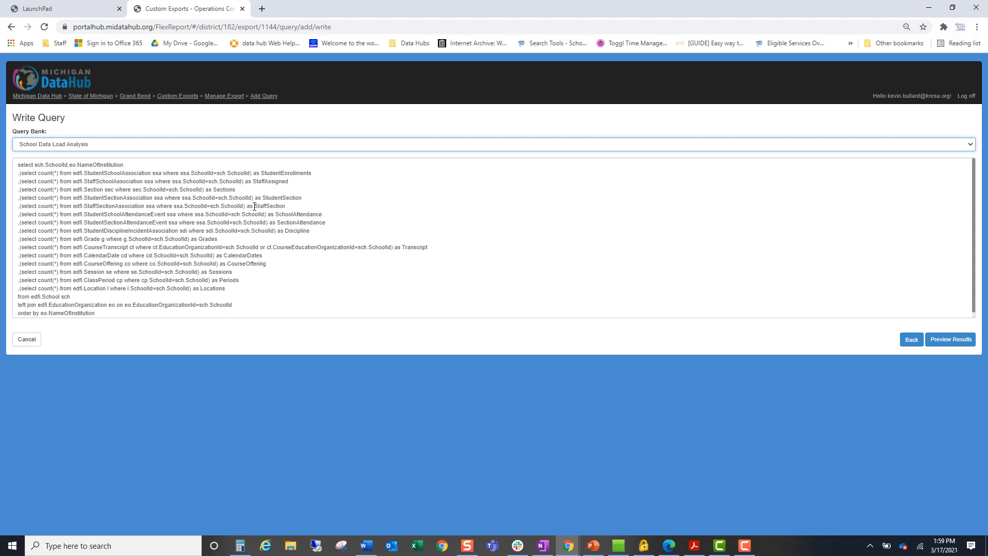
pyautogui.click(951, 339)
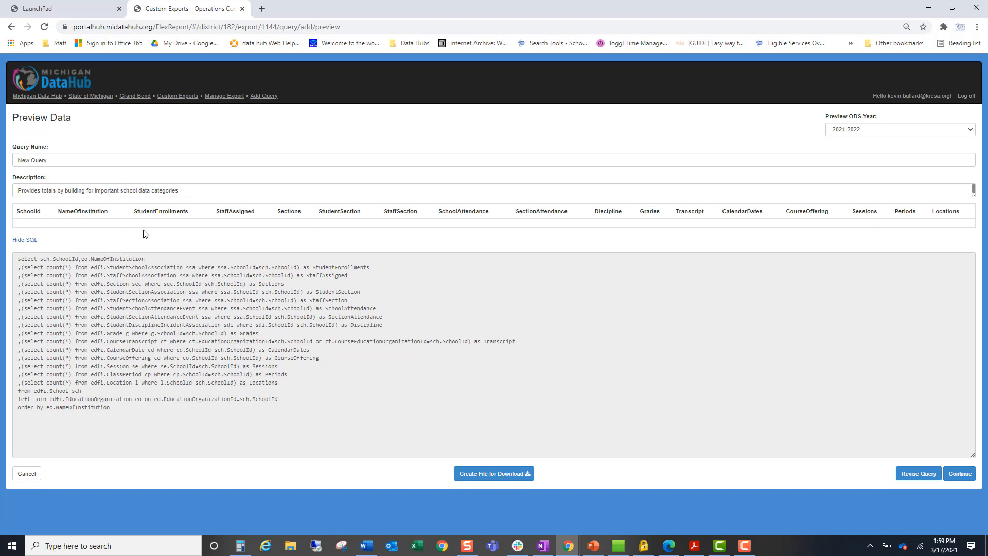
# Preview the query's data for ODS year 2020-2021, and switch the preview back to 2021-2022
pyautogui.click(905, 131)
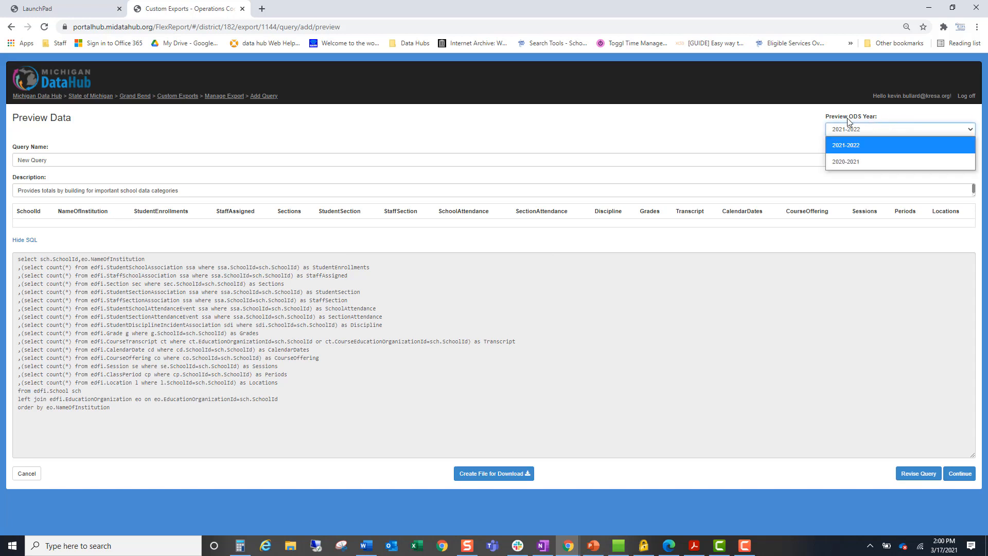
pyautogui.click(874, 160)
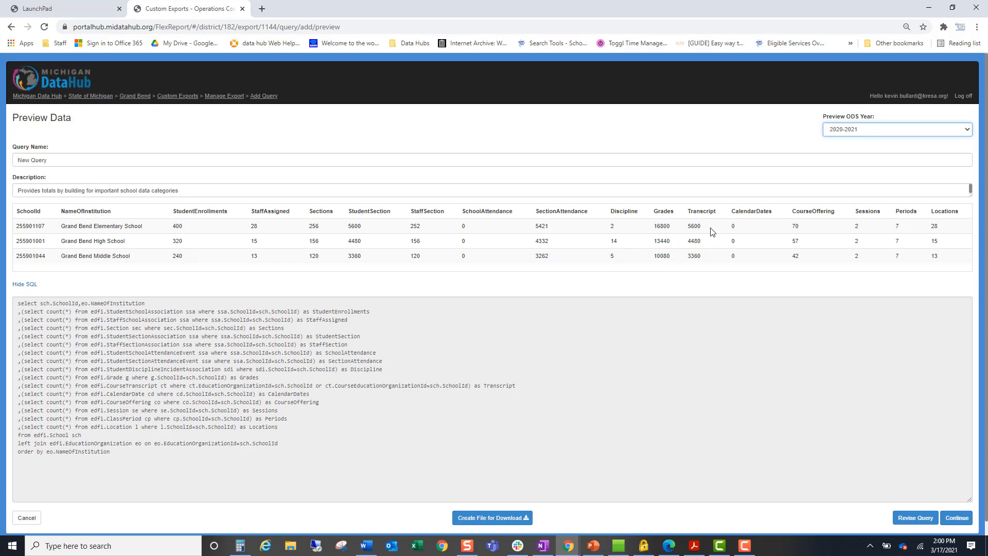
pyautogui.click(862, 130)
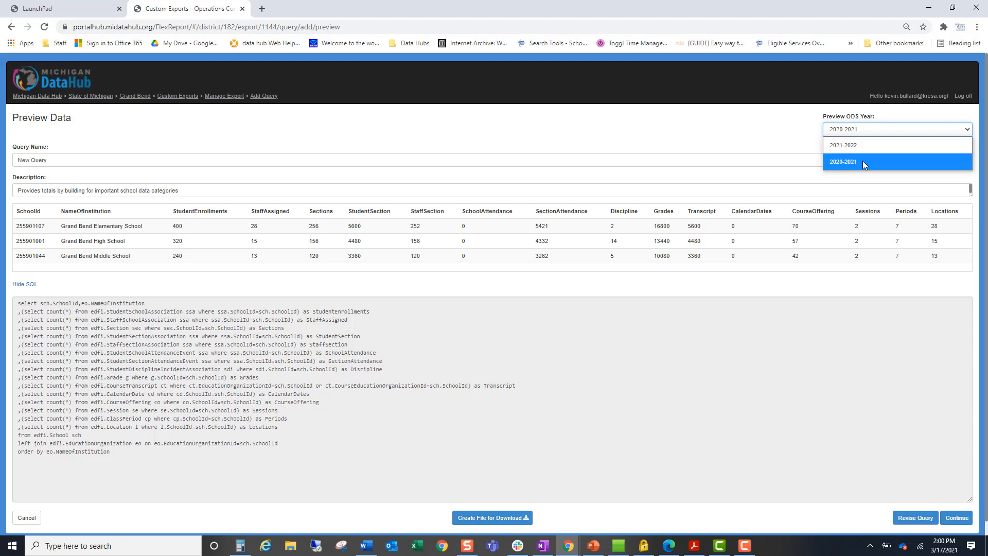
pyautogui.click(863, 161)
pyautogui.click(844, 129)
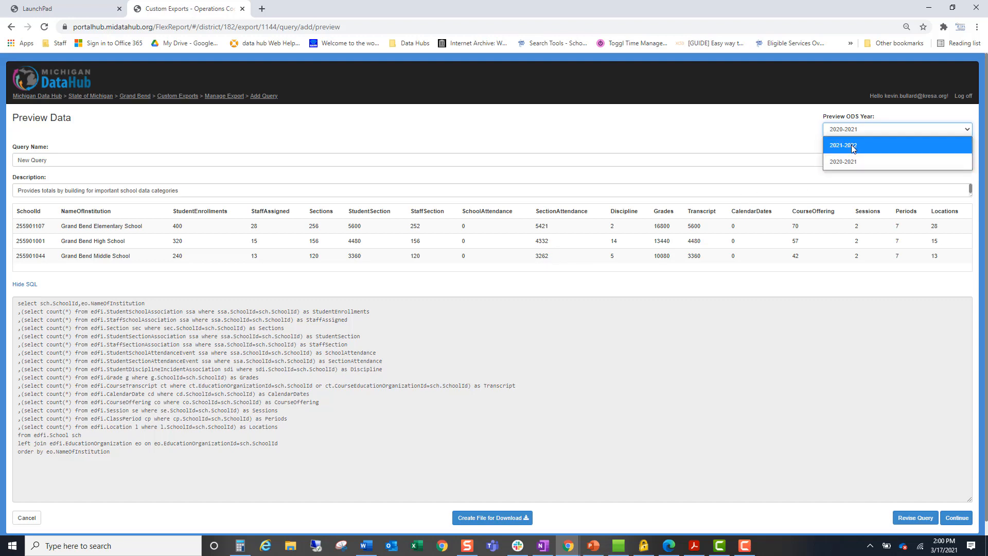
pyautogui.click(851, 144)
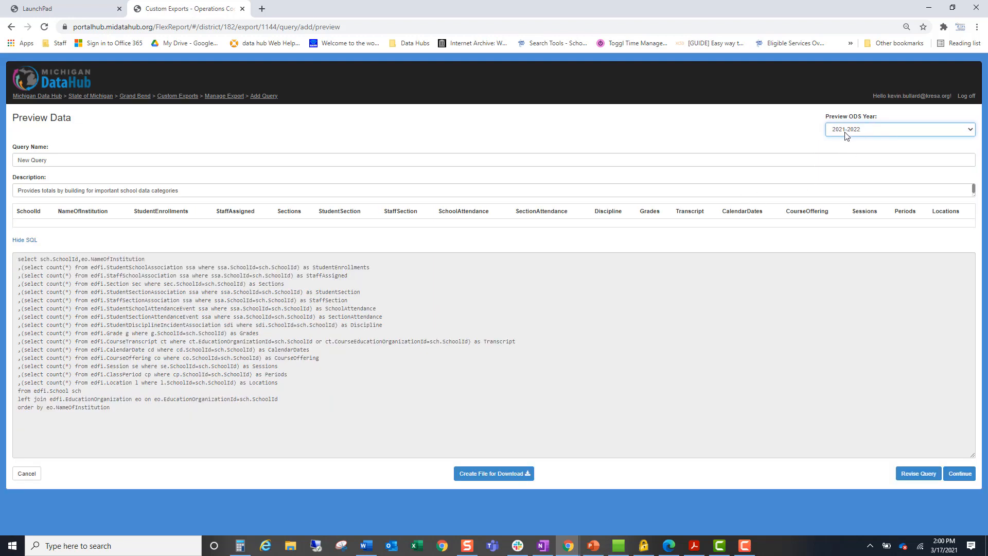
# Rename the query as School Data Load Analysis
pyautogui.click(73, 161)
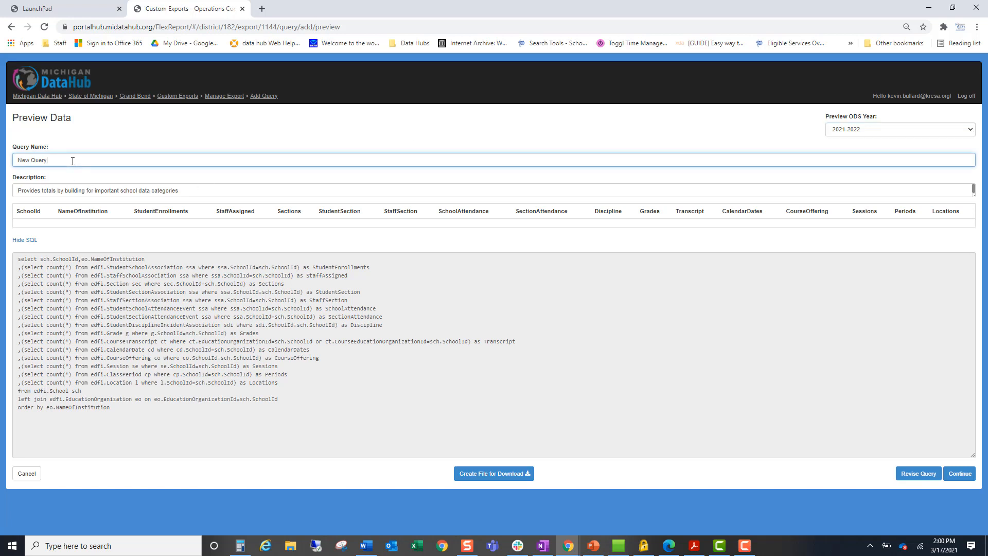
pyautogui.moveTo(71, 159); pyautogui.dragTo(7, 153)
pyautogui.write('School Data Lo')
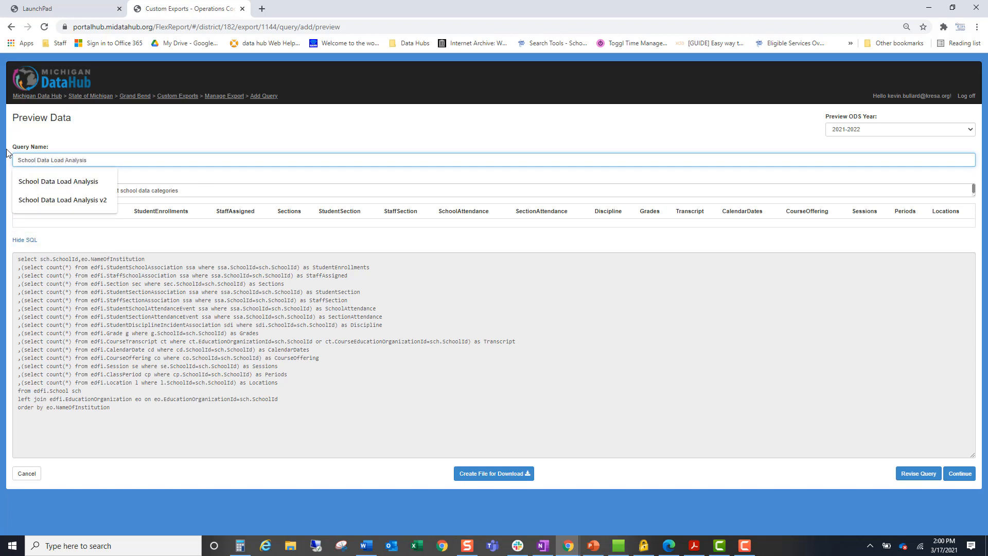
# Complete the query name as School Data Load Analysis and add the query to the Data Quality export set
pyautogui.write('ad Analysis')
pyautogui.press('Down')
pyautogui.press('Return')
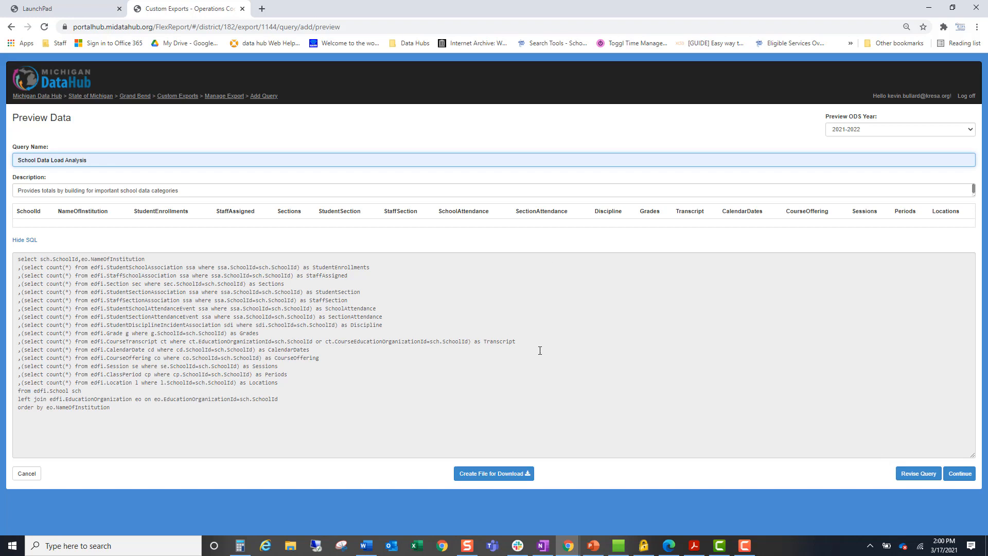
pyautogui.click(954, 478)
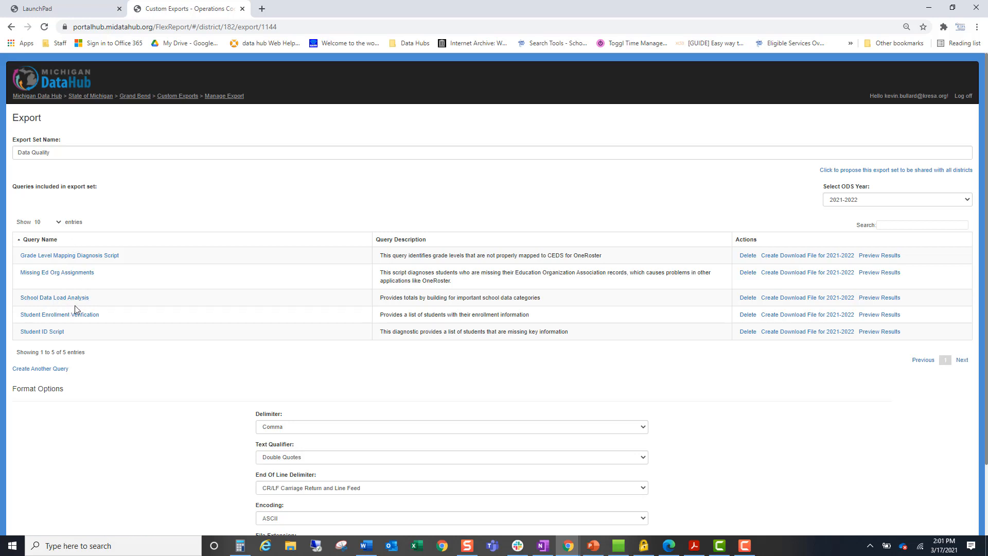
# Set the Data Quality export set's ODS year to 2020-2021
pyautogui.tripleClick(400, 298)
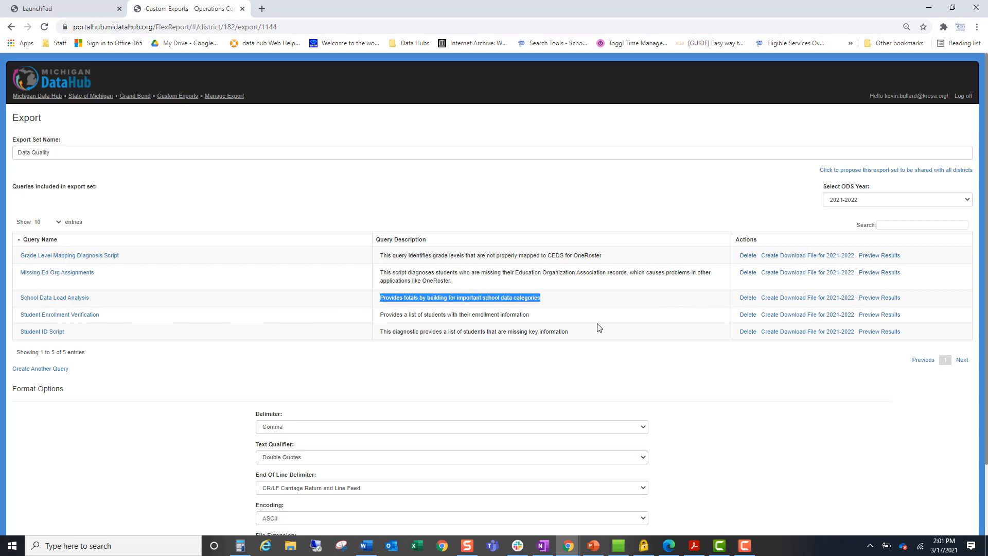
pyautogui.scroll(-2, 584, 329)
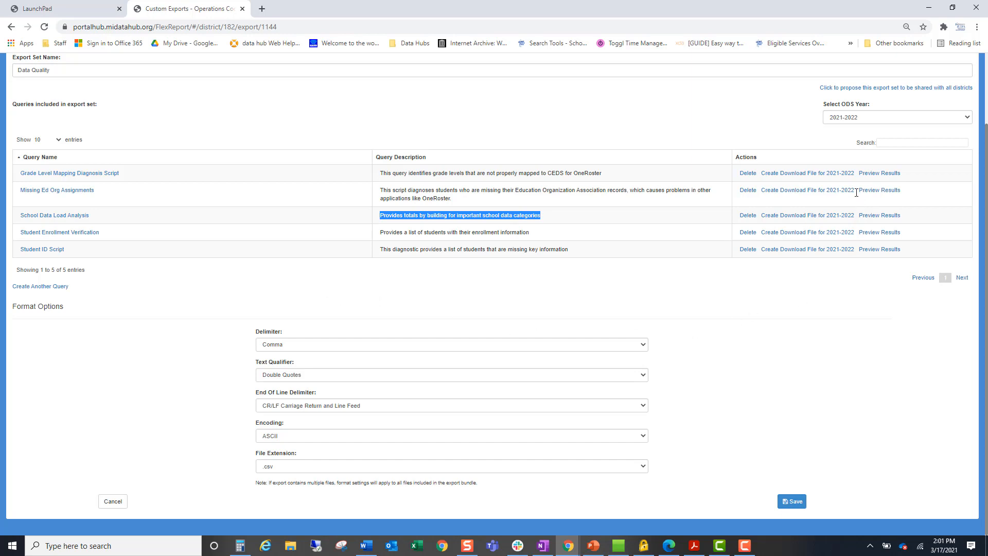
pyautogui.click(851, 118)
pyautogui.click(788, 117)
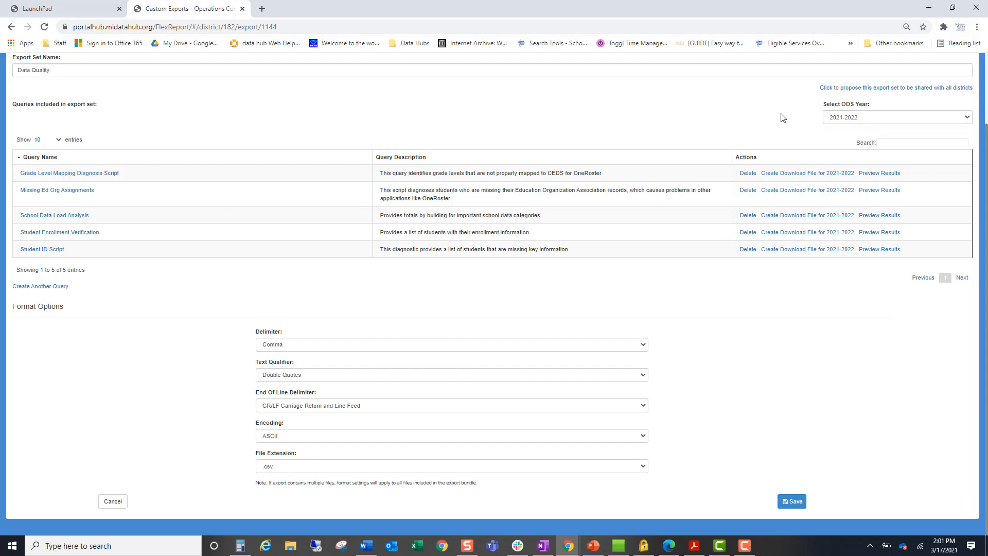
pyautogui.click(854, 118)
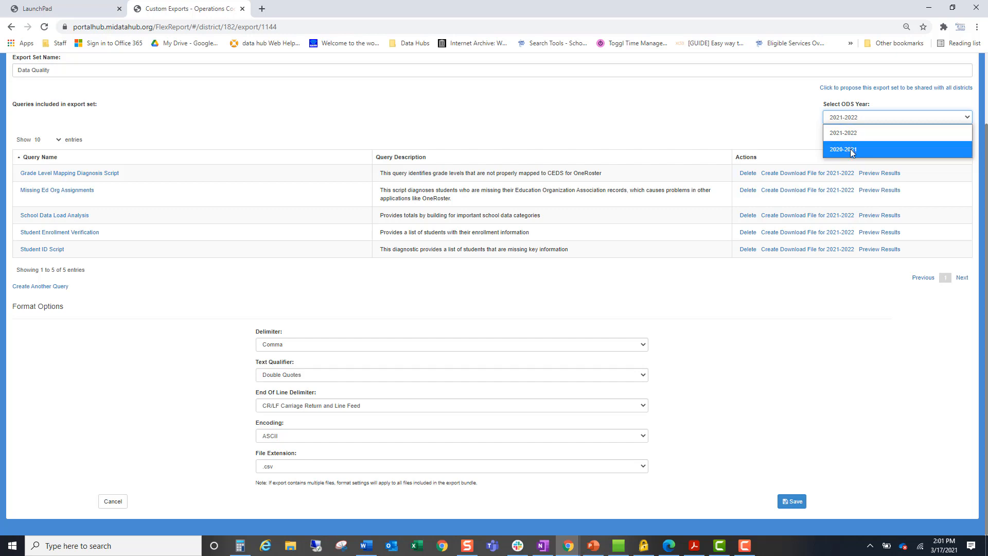
pyautogui.click(843, 134)
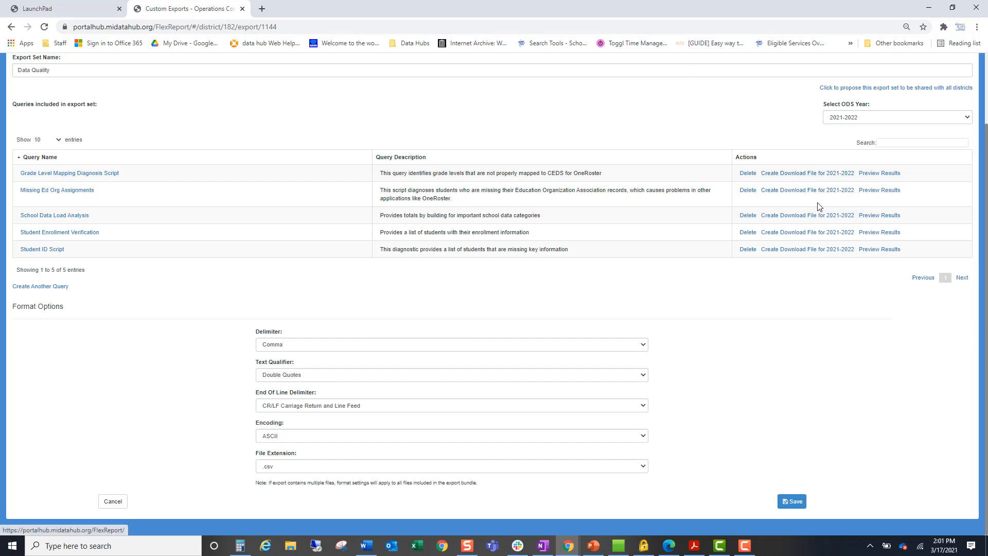
pyautogui.click(844, 118)
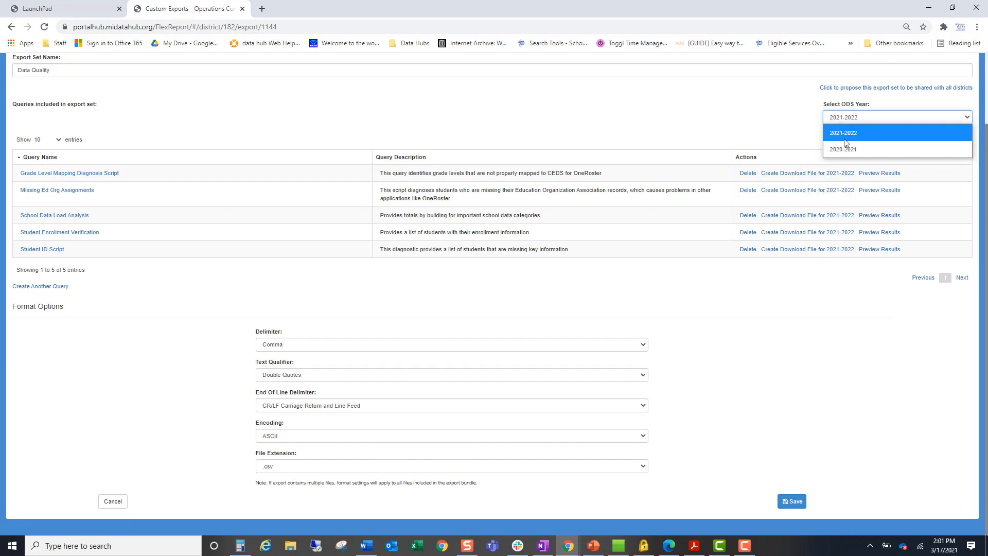
pyautogui.click(845, 150)
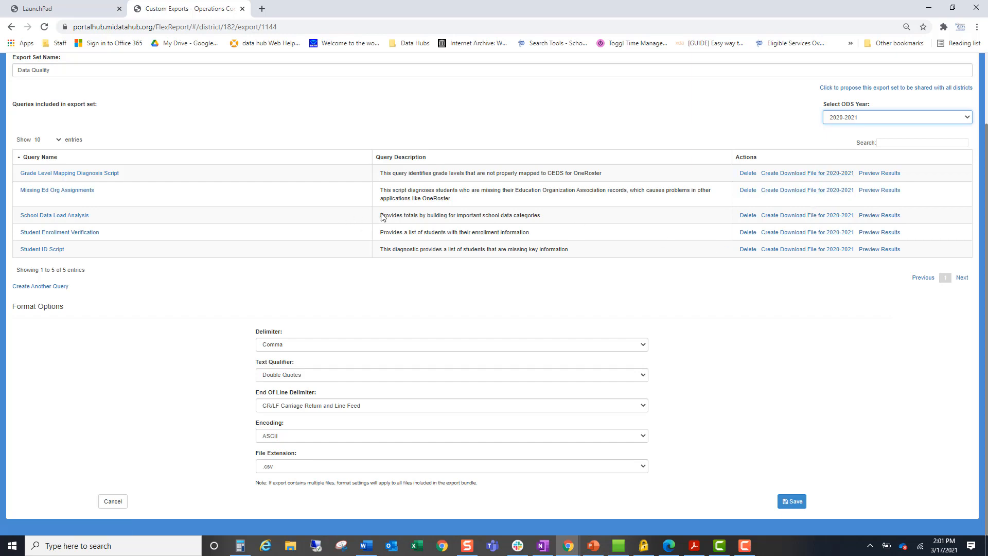
# Preview the School Data Load Analysis results for 2020-2021, look across all columns, and dismiss the preview
pyautogui.click(868, 216)
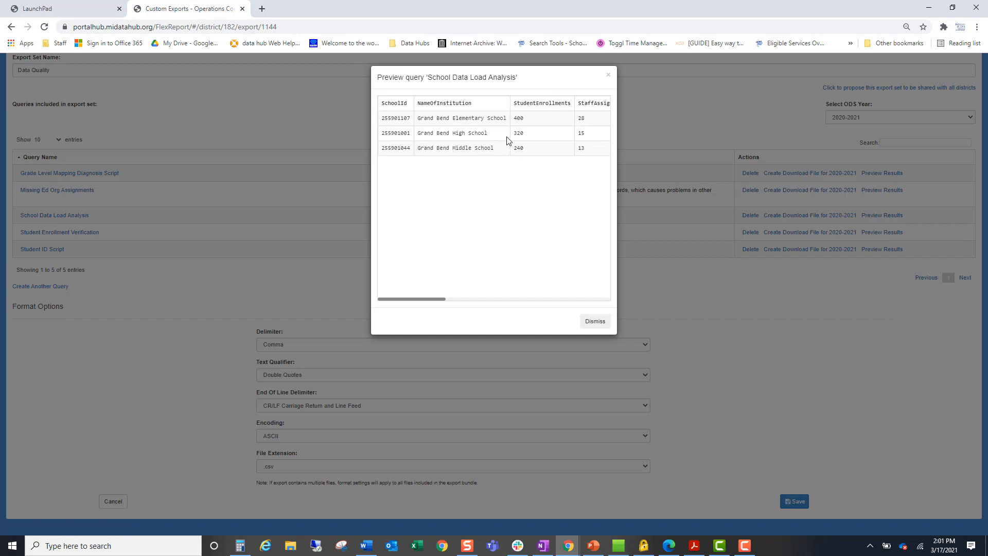
pyautogui.moveTo(434, 299); pyautogui.dragTo(607, 304)
pyautogui.click(595, 322)
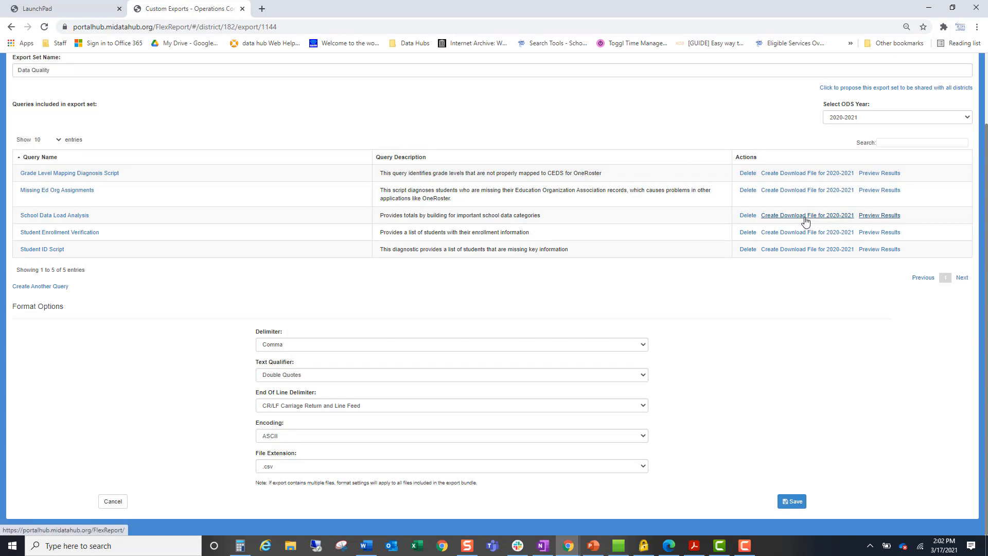
# Create and download the School Data Load Analysis file for 2020-2021, view it in Excel, and close it
pyautogui.click(805, 216)
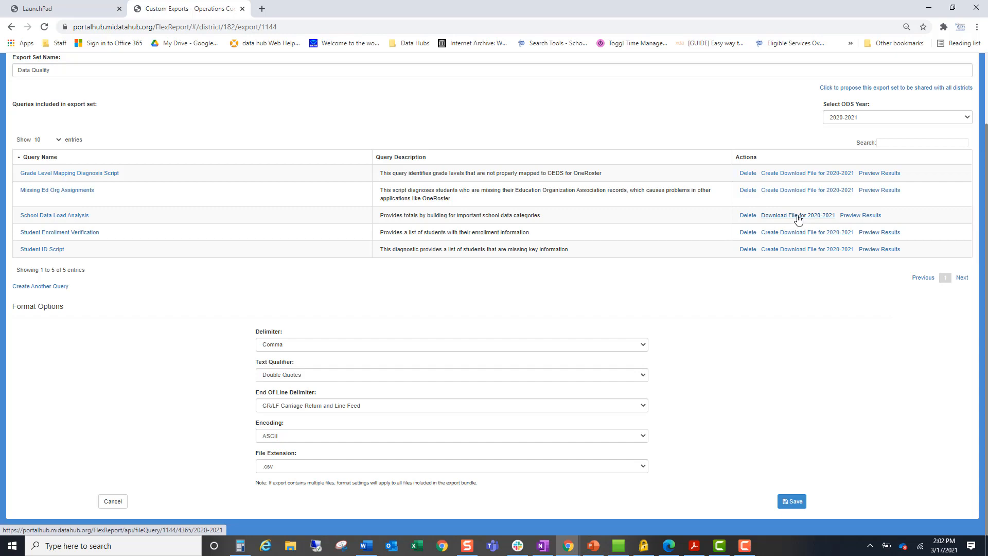
pyautogui.click(798, 216)
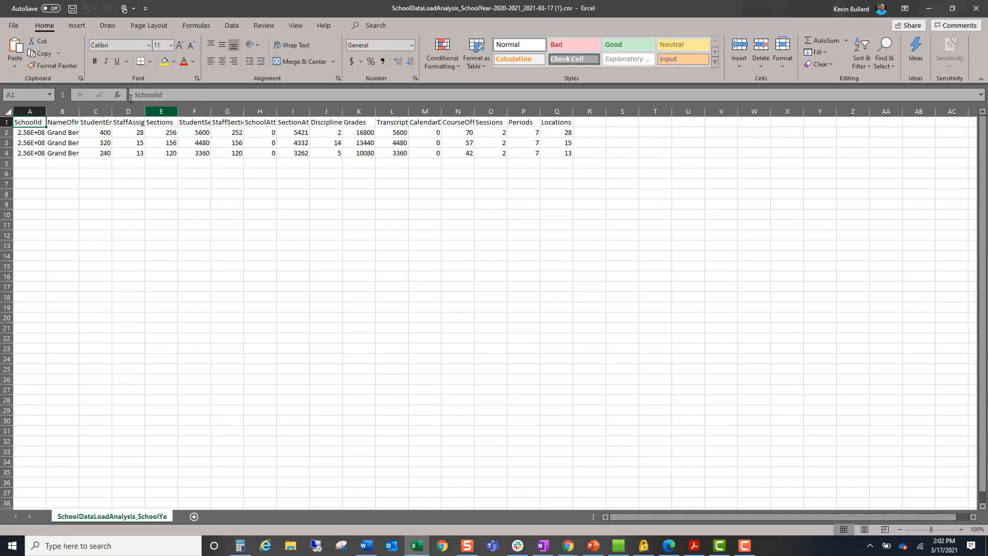
pyautogui.click(7, 111)
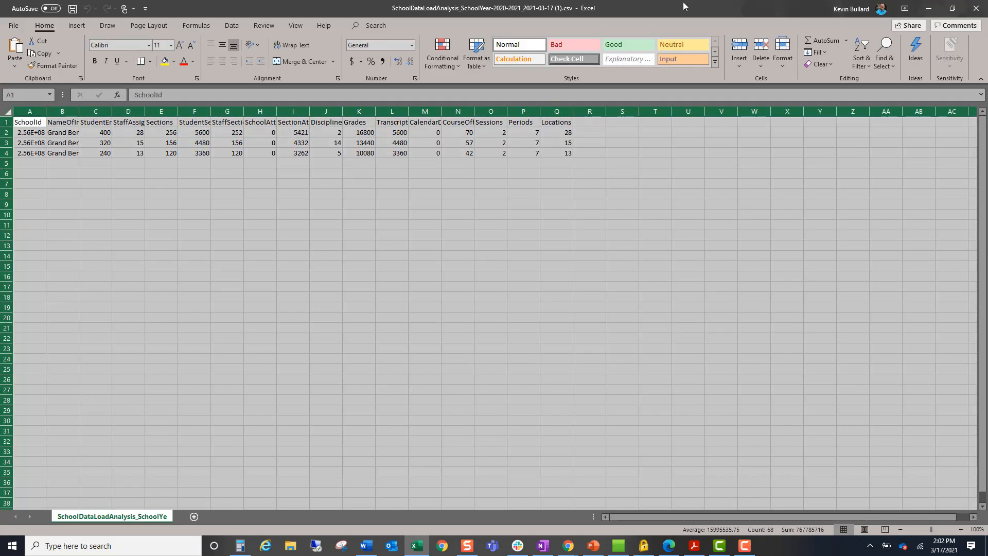
pyautogui.click(977, 8)
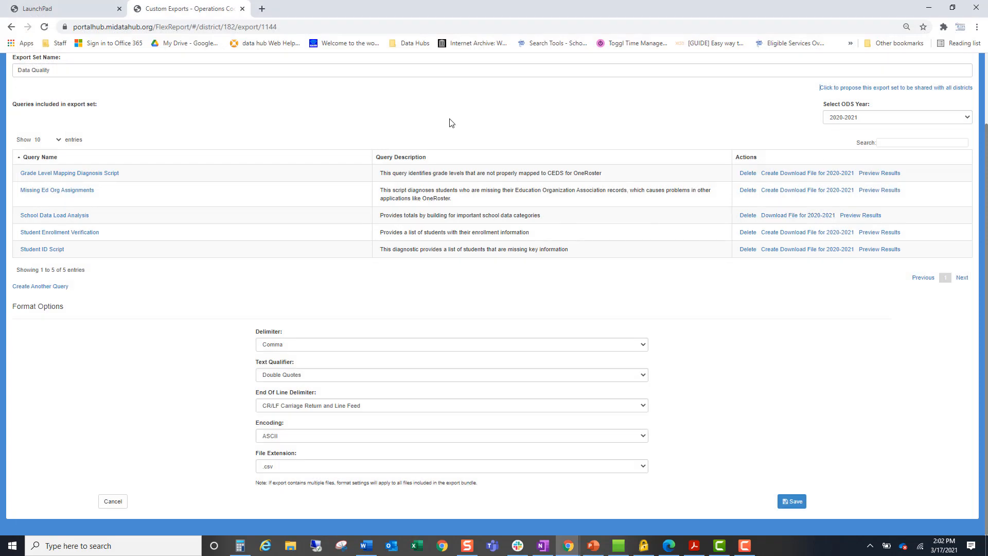
# Return to the Grand Bend district page and open its Custom Exports list
pyautogui.scroll(2, 452, 122)
pyautogui.click(139, 97)
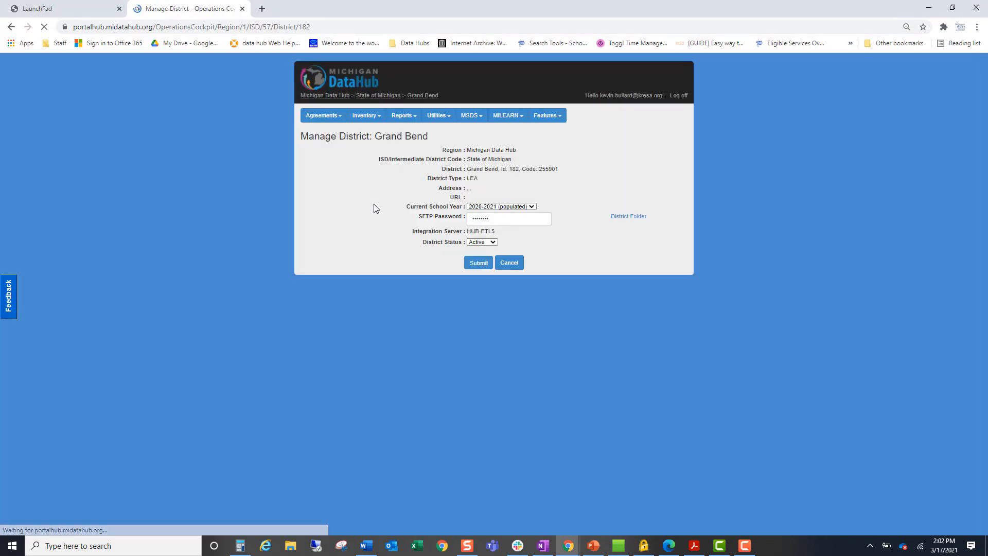
pyautogui.click(403, 118)
pyautogui.click(406, 139)
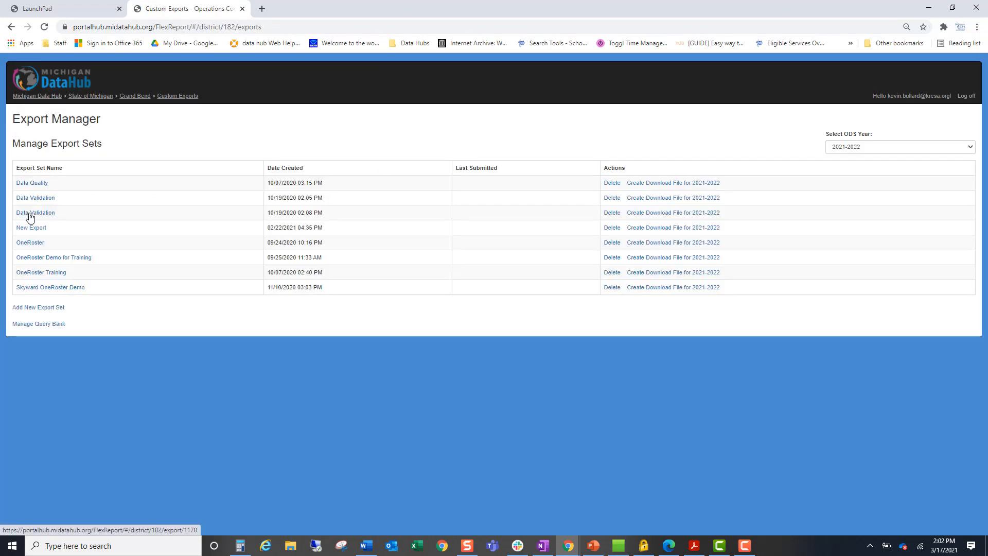
# Start a new export set with a query added by Writing/Pasting the Query in T-SQL
pyautogui.click(39, 308)
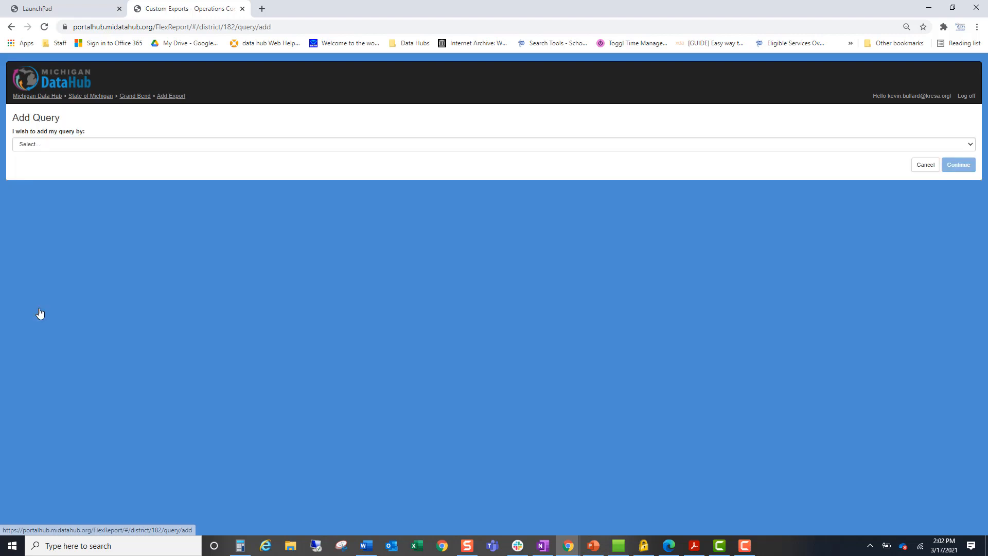
pyautogui.click(72, 149)
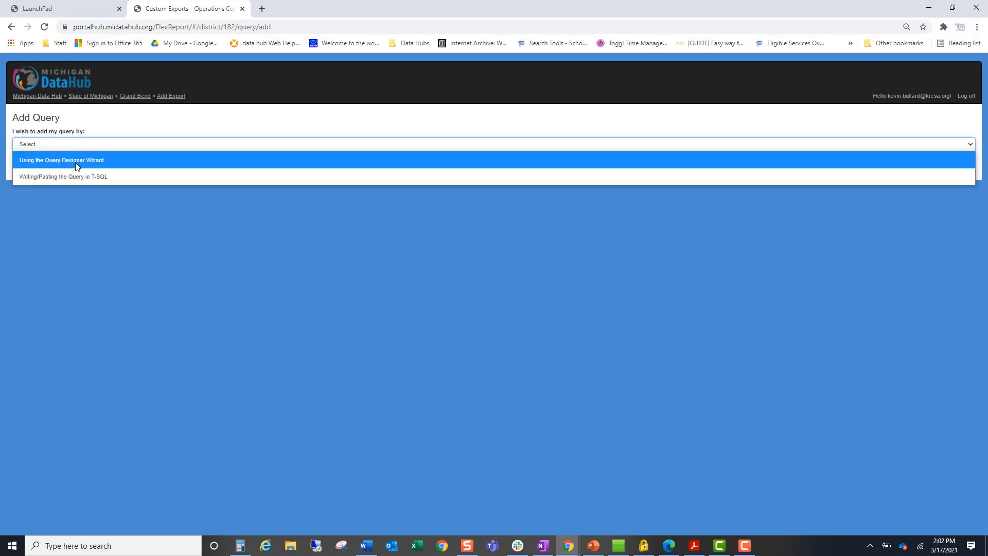
pyautogui.click(75, 175)
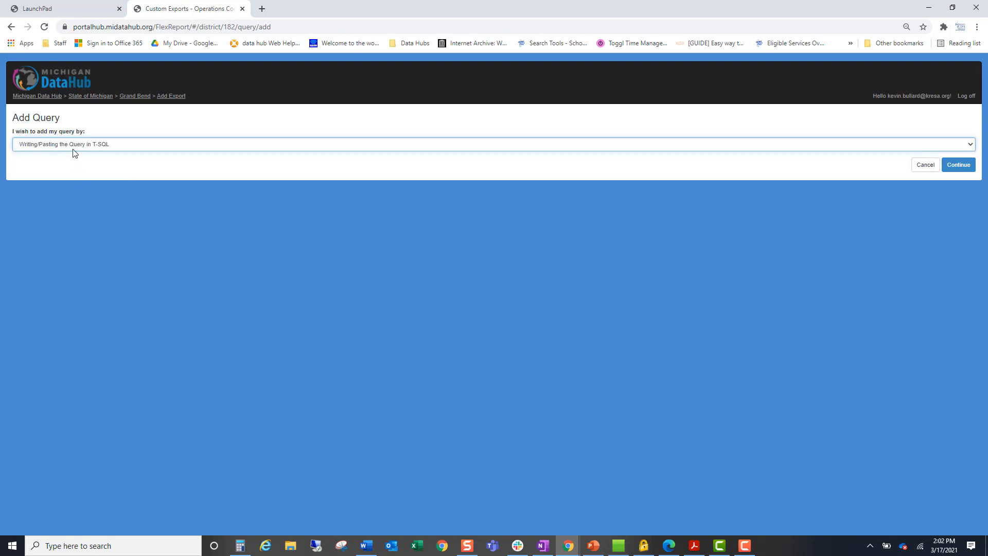
pyautogui.click(958, 165)
# Load the Data Freshness Query from the query bank and preview its results
pyautogui.click(106, 147)
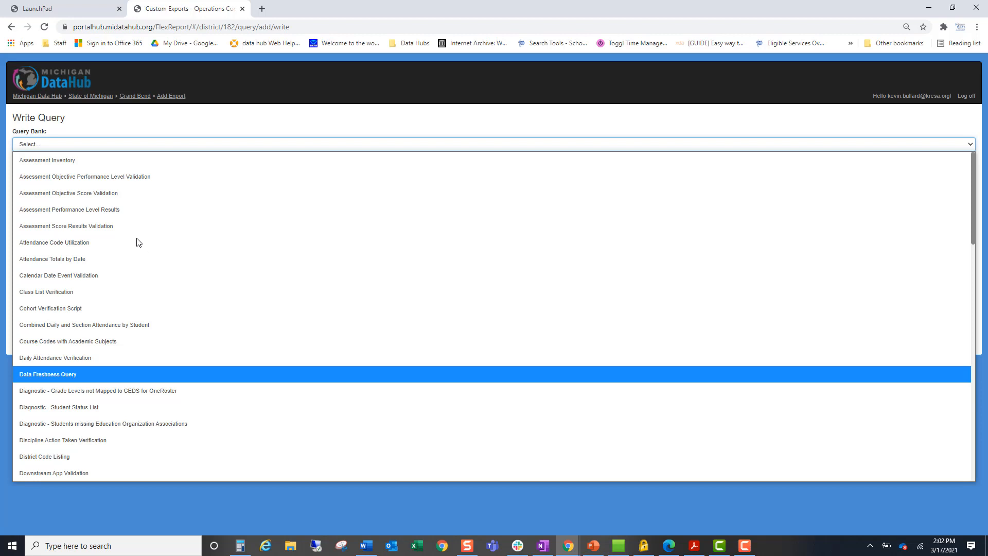
pyautogui.click(80, 374)
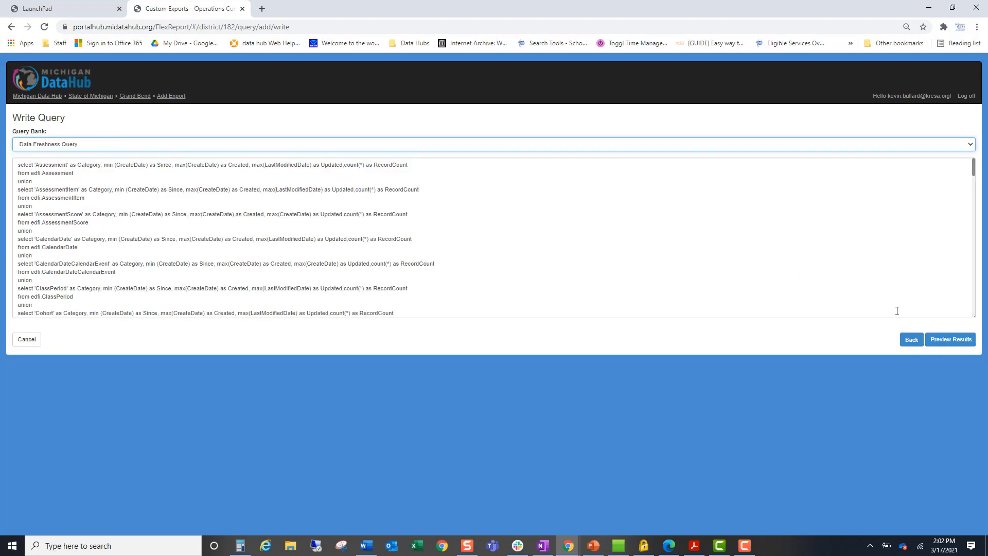
pyautogui.click(946, 339)
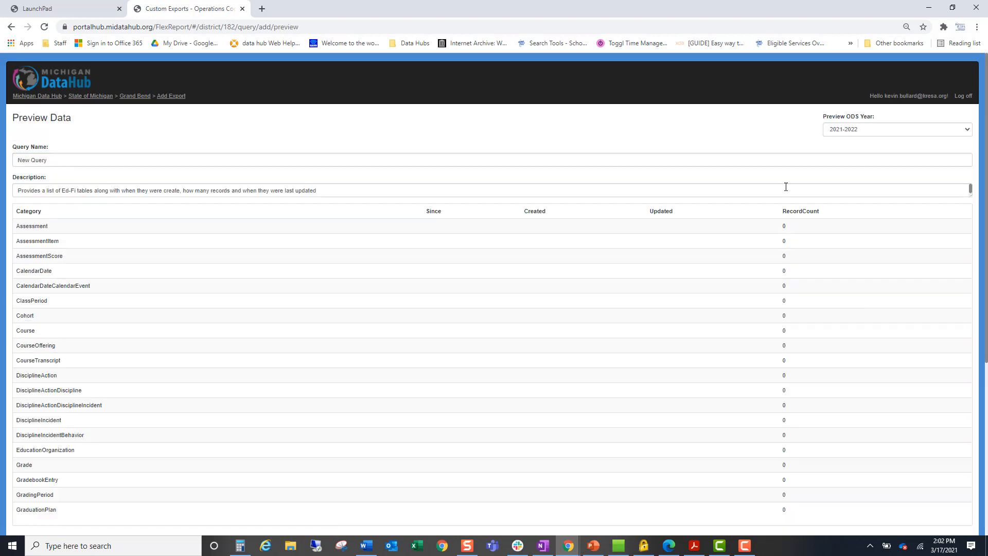
# Preview the Data Freshness Query's data for ODS year 2020-2021, and switch the preview back to 2021-2022
pyautogui.click(847, 129)
pyautogui.click(853, 158)
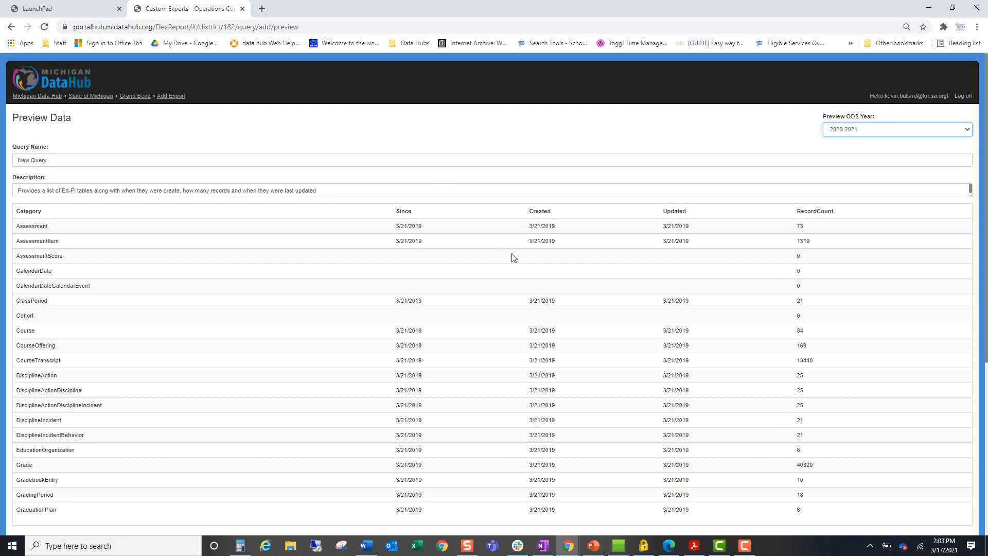
pyautogui.click(875, 131)
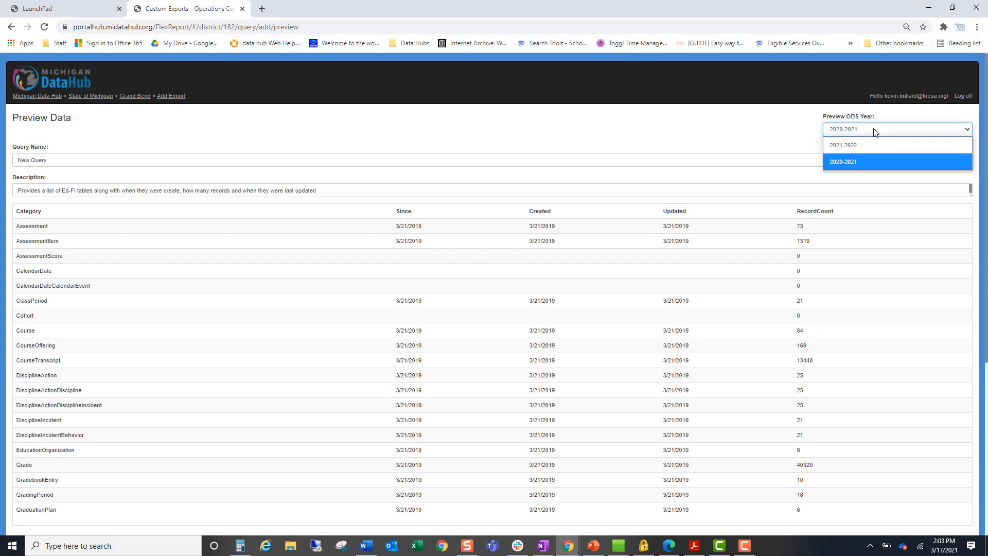
pyautogui.click(874, 143)
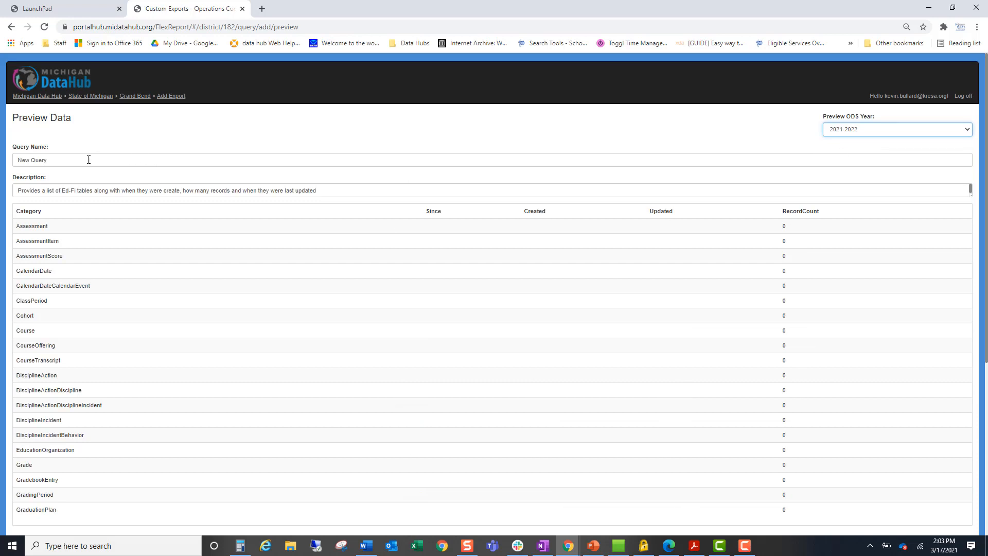
# Name the query Data Freshness Script and add it to the new export set
pyautogui.moveTo(88, 160); pyautogui.dragTo(0, 160)
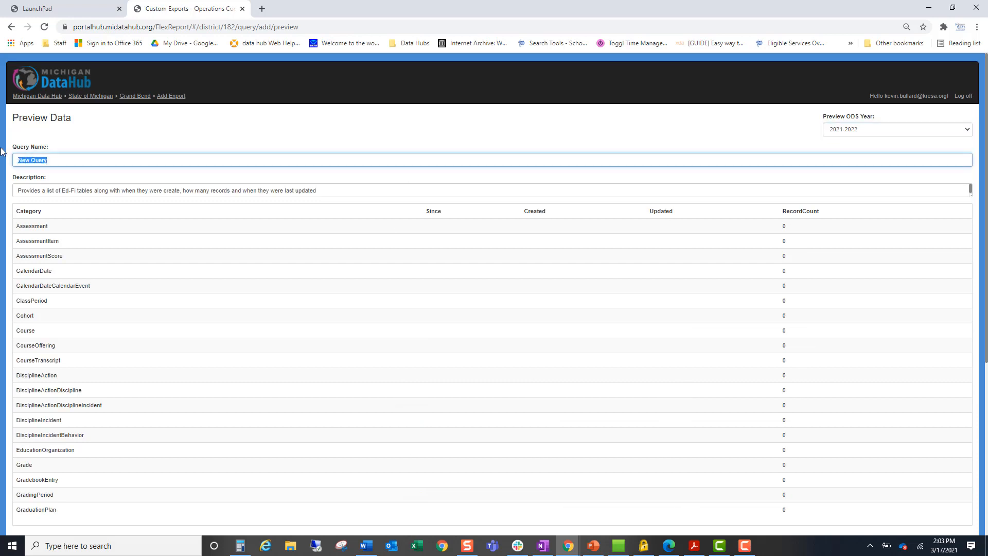
pyautogui.write('Data Freshn')
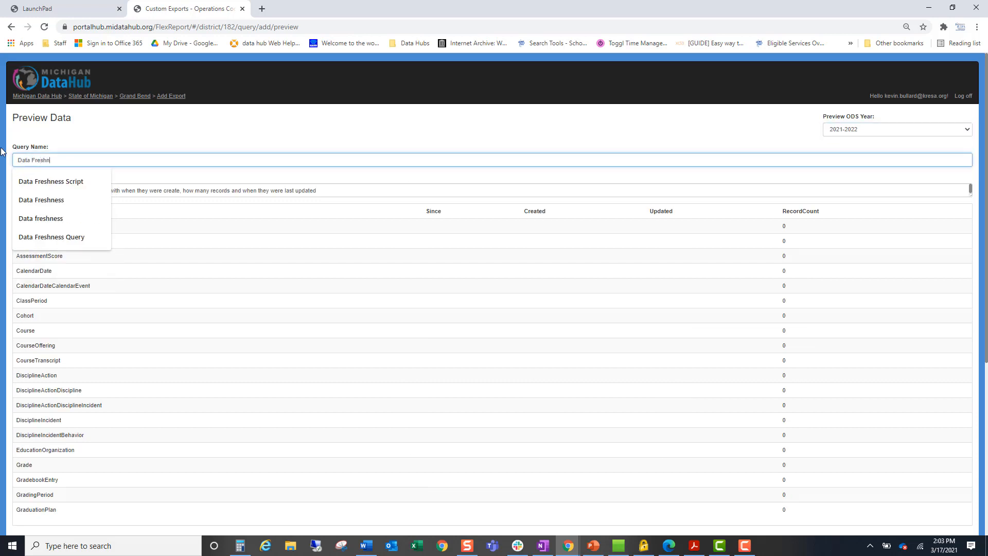
pyautogui.write('ess Script')
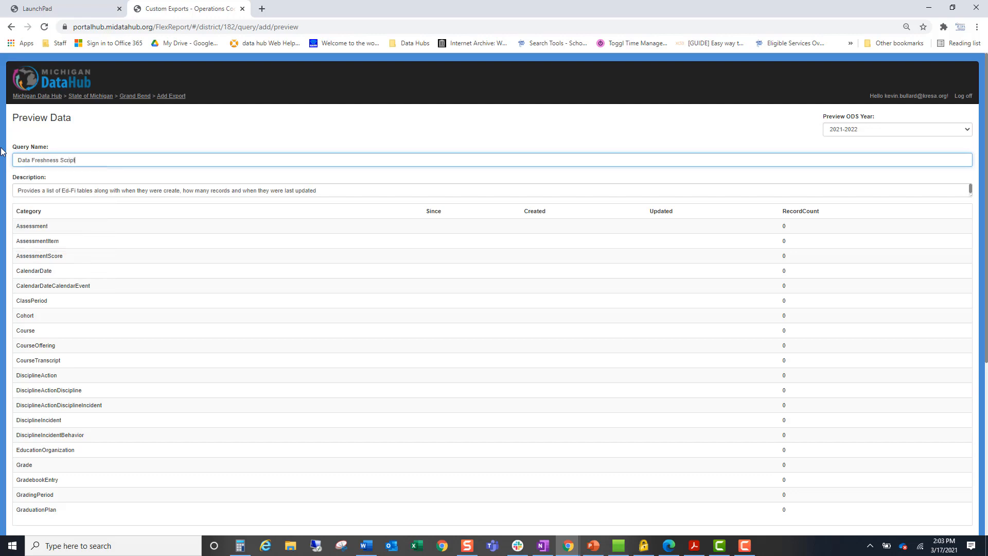
pyautogui.scroll(-5, 788, 140)
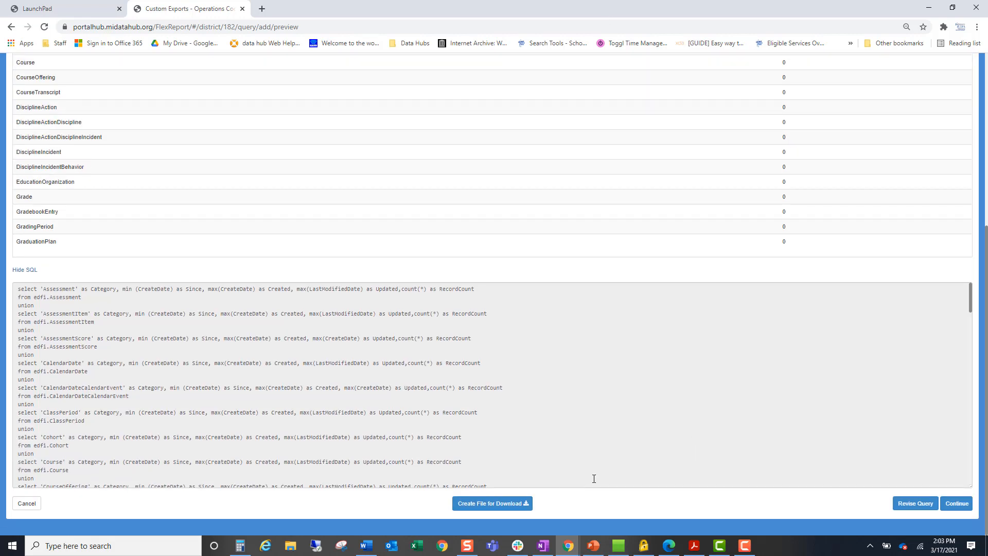
pyautogui.click(957, 503)
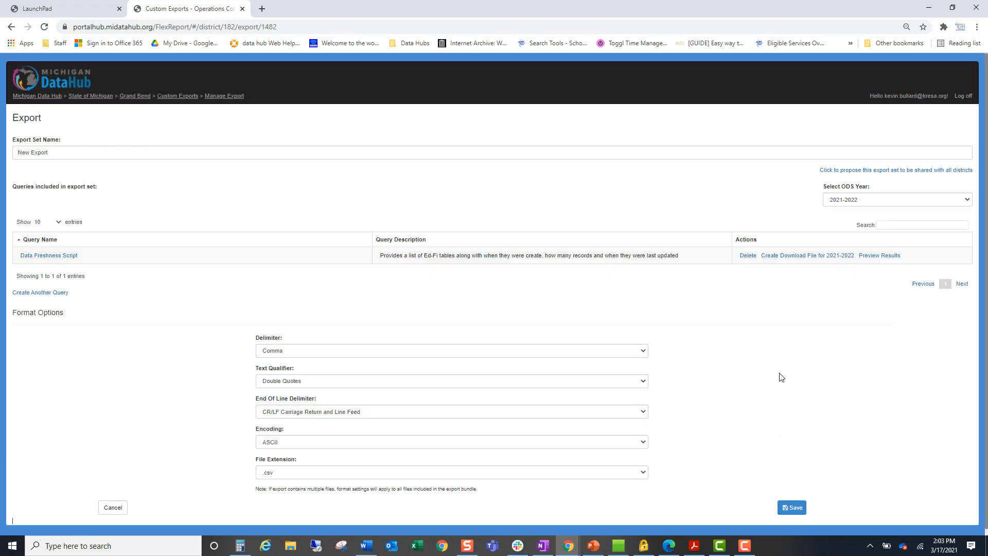
# Rename the export set as Data Validation for Grand Bend ISD, save it, and reopen it from the list
pyautogui.moveTo(63, 150); pyautogui.dragTo(15, 151)
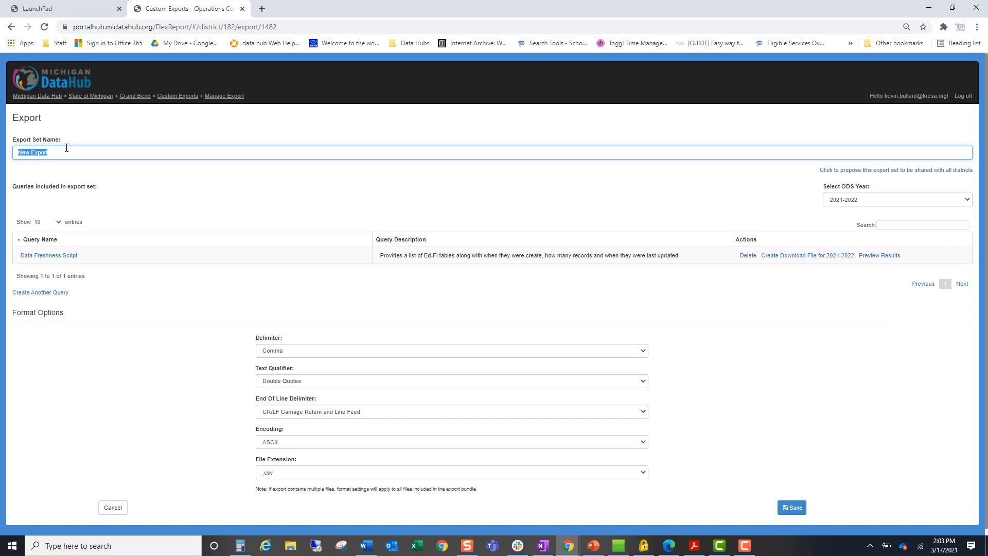
pyautogui.write('Data Validation for Grand Bend ISD')
pyautogui.click(781, 507)
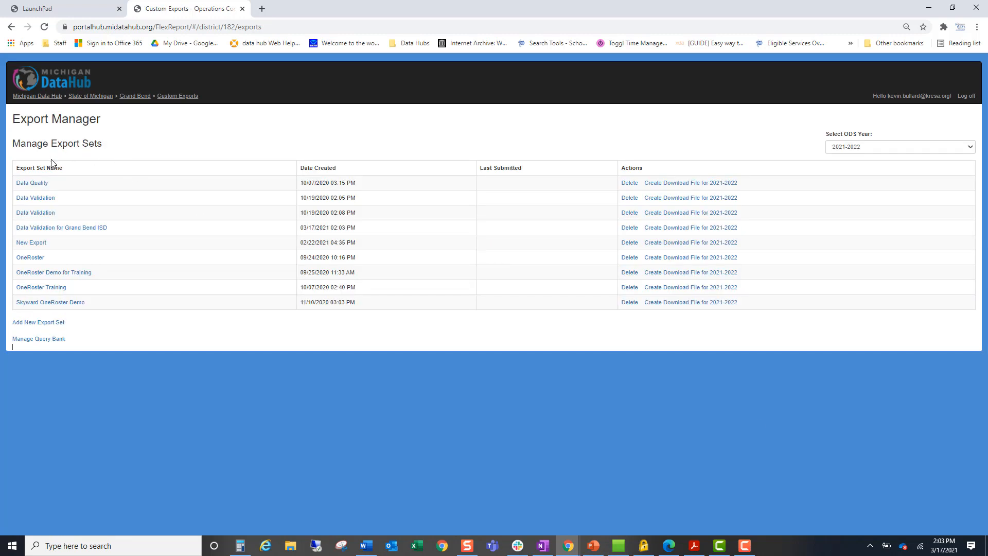
pyautogui.click(64, 232)
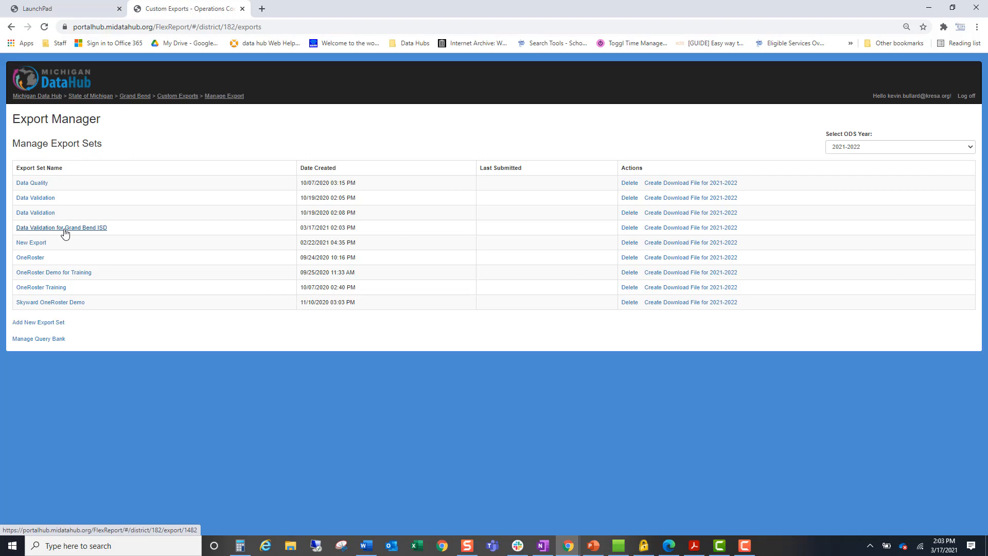